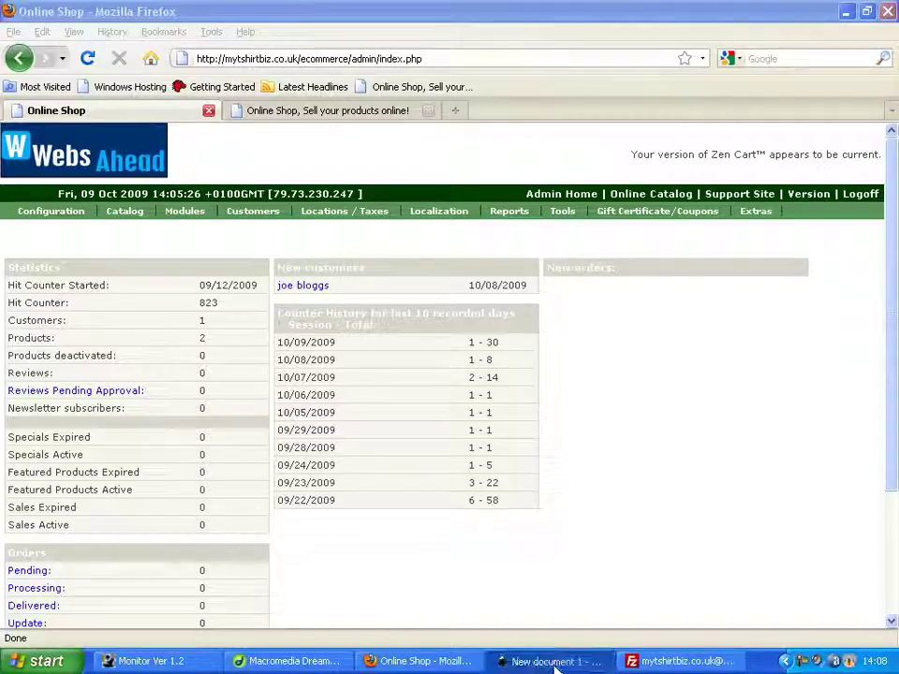
# - Switch to Inkscape and delete the "Approved Parts Installation" text and the rectangular frame around the artwork
pyautogui.click(556, 662)
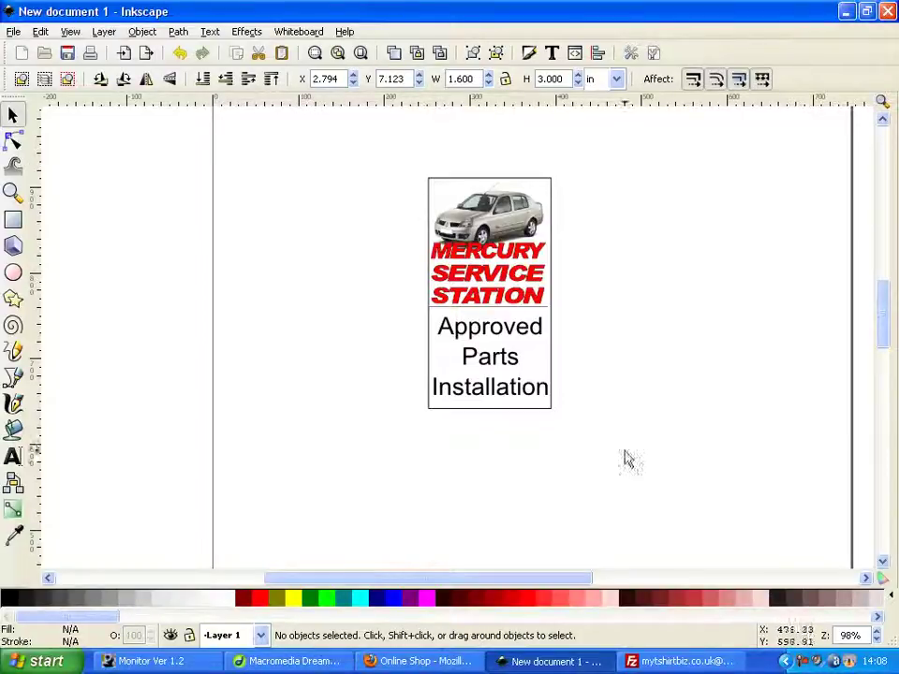
pyautogui.moveTo(661, 467); pyautogui.dragTo(287, 270)
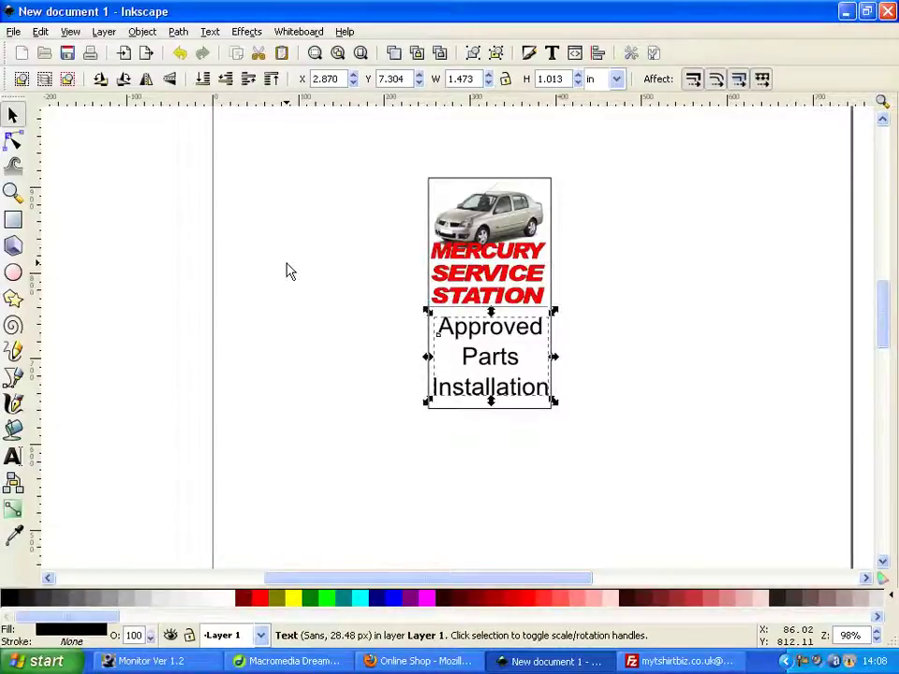
pyautogui.press('Delete')
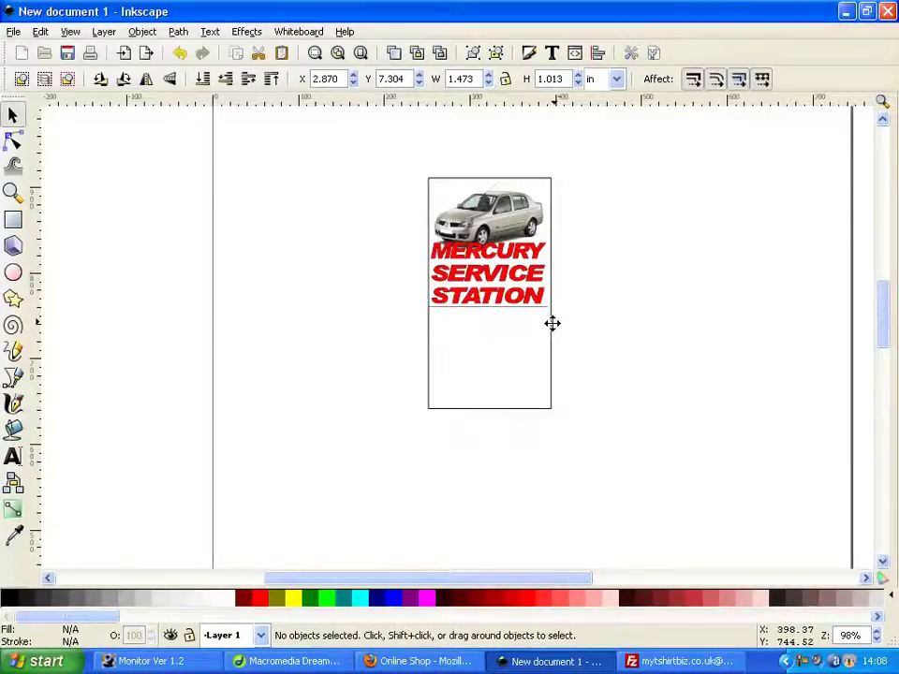
pyautogui.click(552, 403)
pyautogui.press('Delete')
# - Enlarge the Mercury Service Station logo image to about 2.3 by 2.6 in and move it to the middle of the page
pyautogui.moveTo(459, 295); pyautogui.dragTo(378, 301)
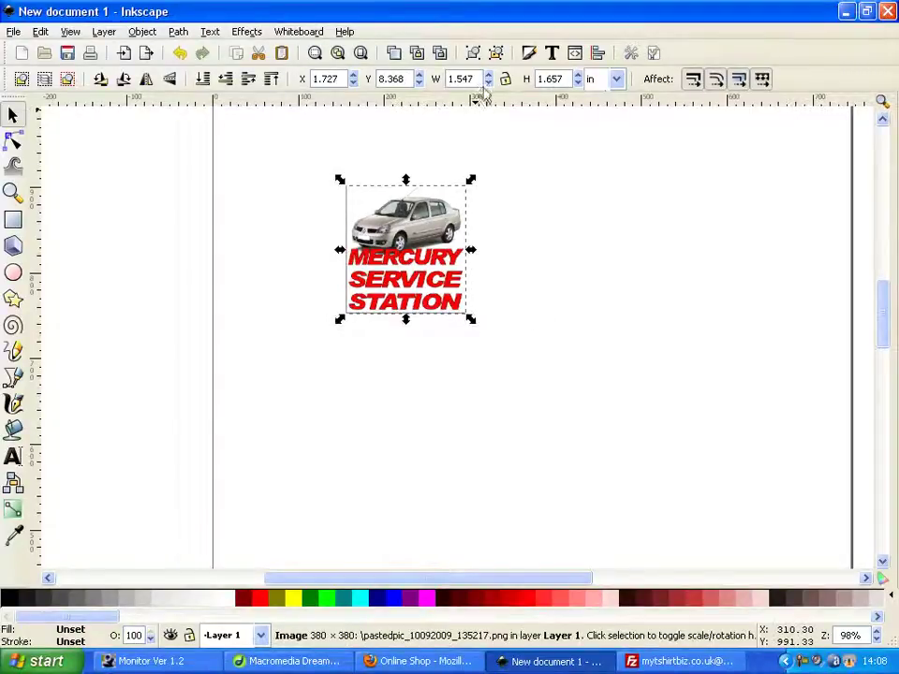
pyautogui.moveTo(471, 321); pyautogui.dragTo(529, 398)
pyautogui.moveTo(446, 341); pyautogui.dragTo(508, 332)
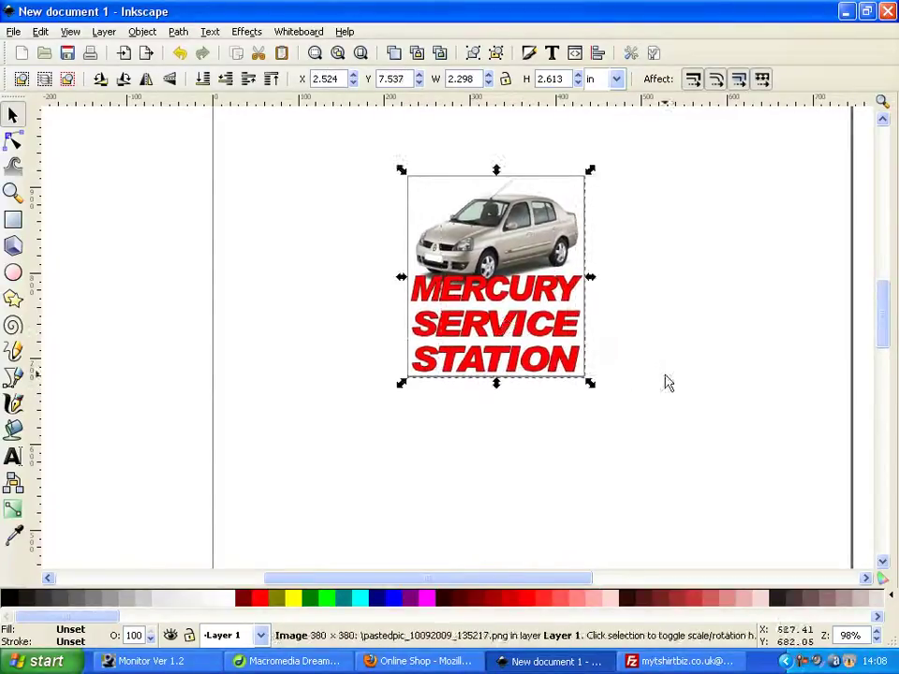
pyautogui.click(659, 381)
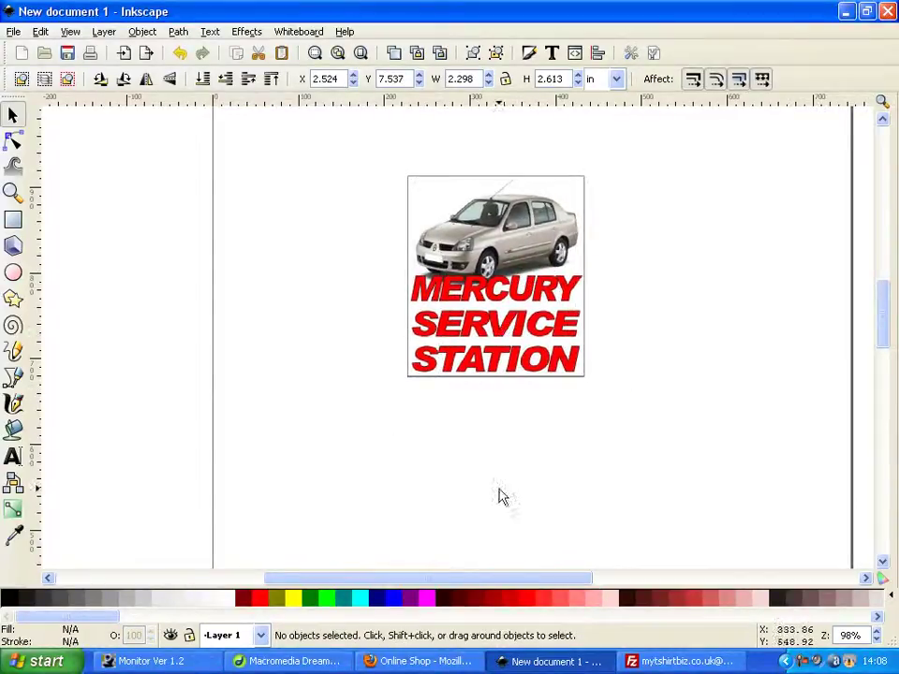
# - Switch to Firefox and view the online shop's storefront, then return to its Zen Cart admin page
pyautogui.click(387, 669)
pyautogui.click(363, 88)
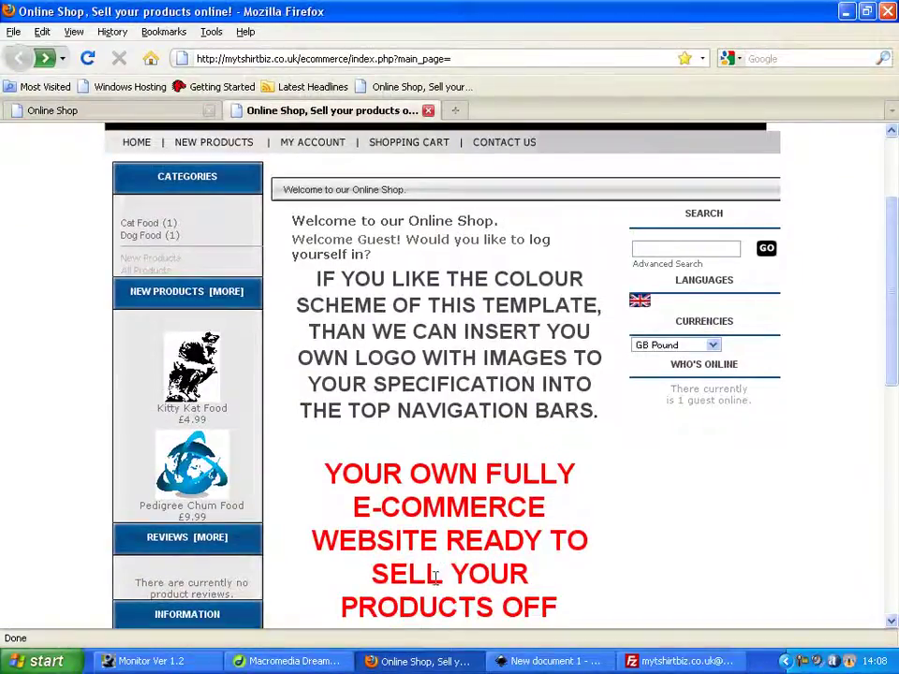
pyautogui.click(182, 111)
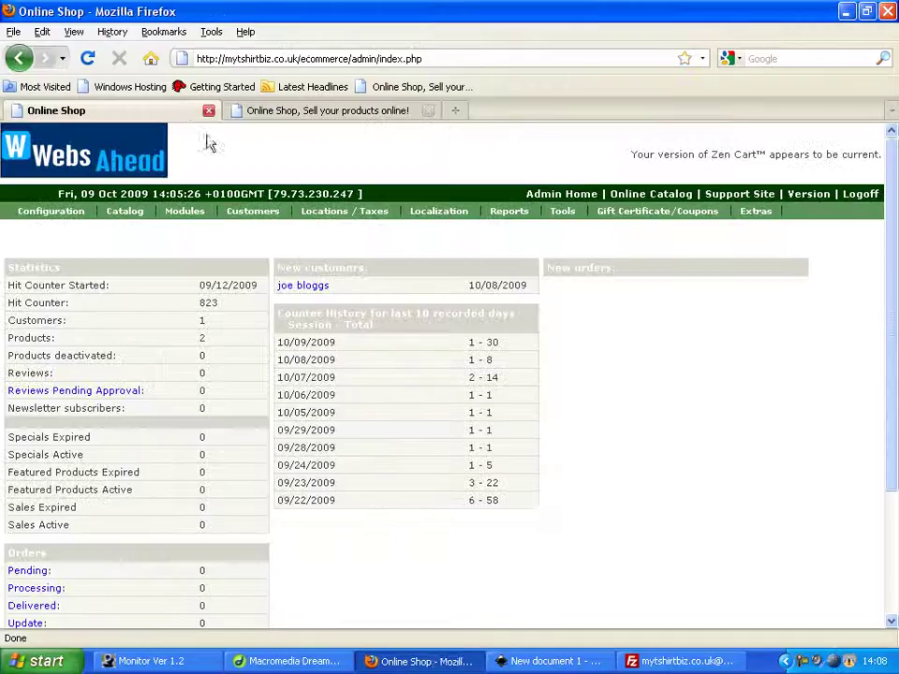
# - Switch back to Inkscape, select the logo image and set up a bitmap export with the selection as the export area
pyautogui.click(553, 661)
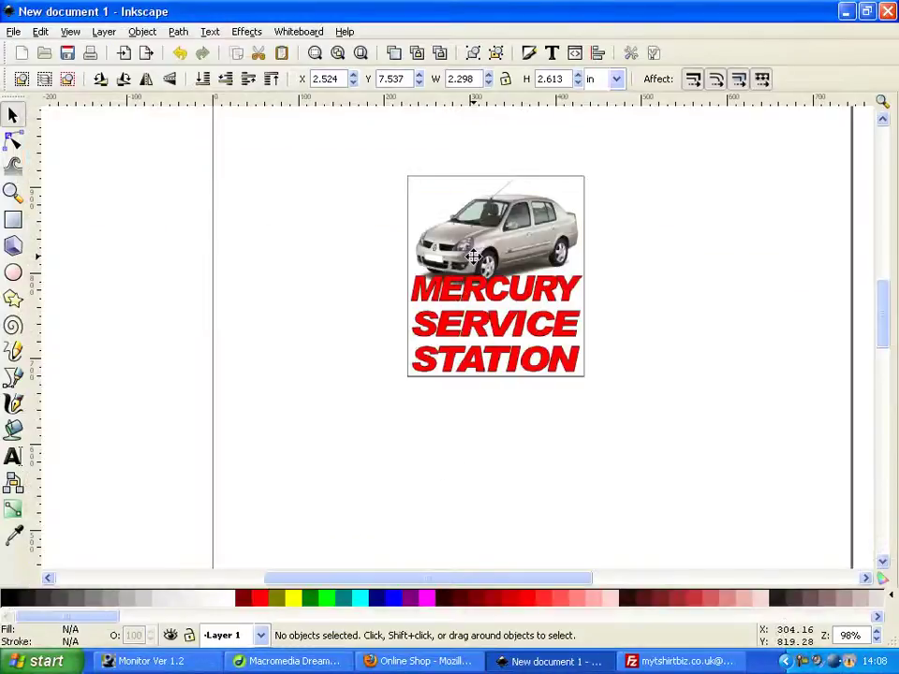
pyautogui.moveTo(674, 462); pyautogui.dragTo(311, 144)
pyautogui.click(14, 32)
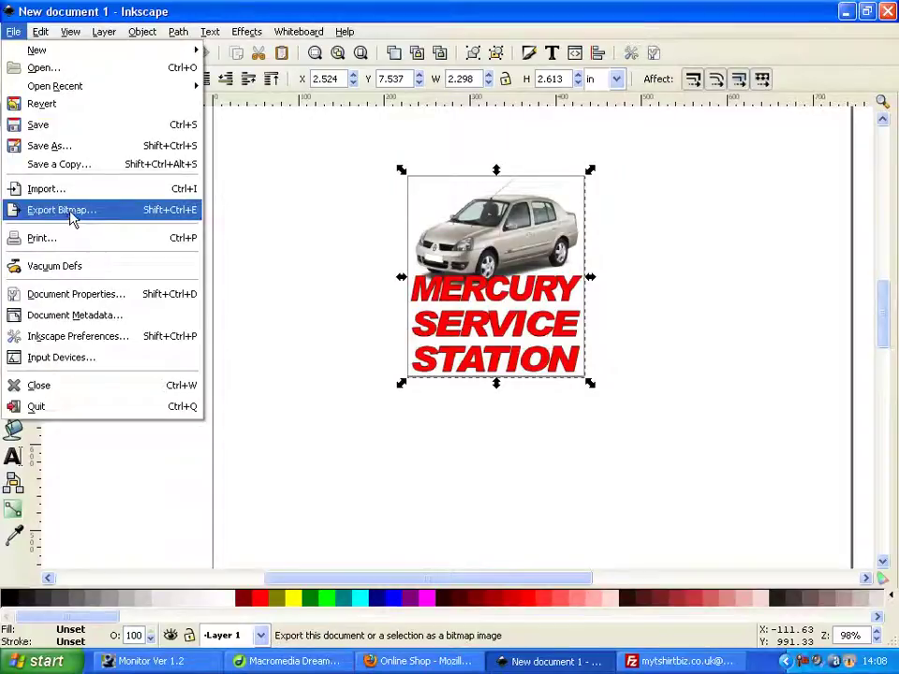
pyautogui.click(73, 212)
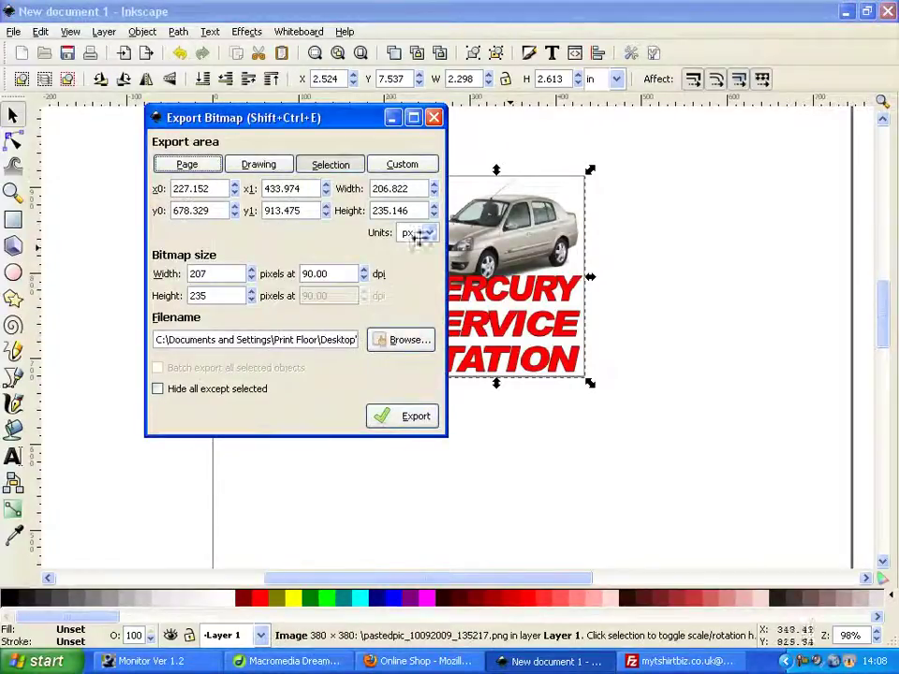
pyautogui.click(332, 169)
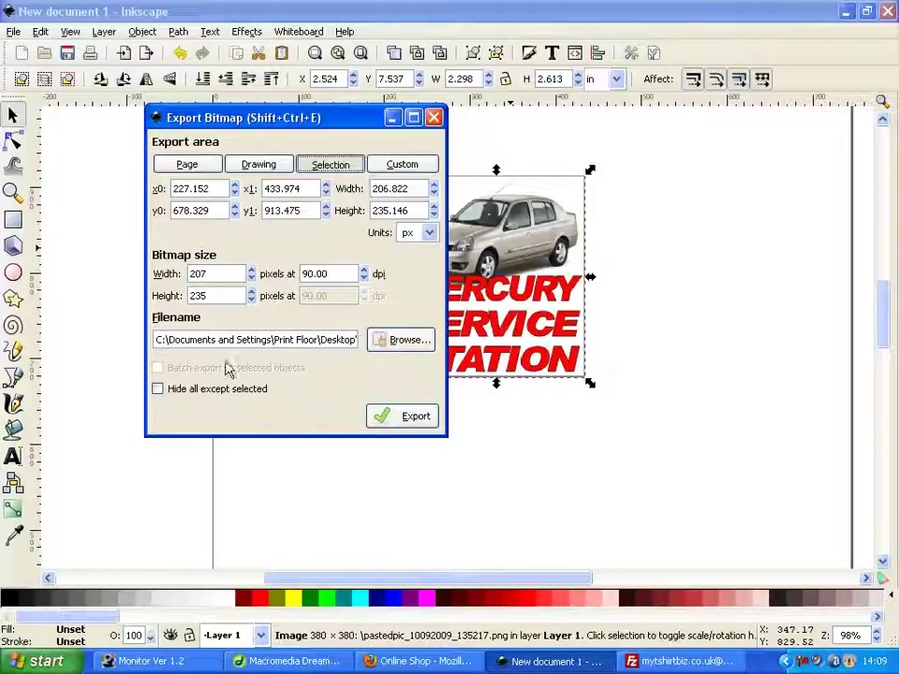
# - Export the selected logo to the Desktop as mercury2.png and close the export dialog
pyautogui.click(405, 342)
pyautogui.write('mercury.png')
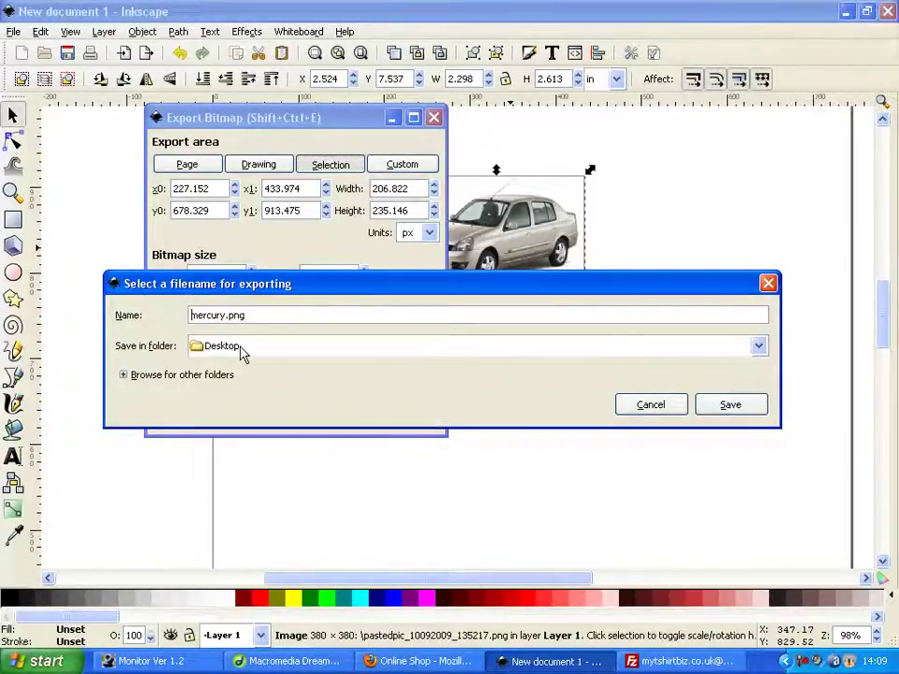
pyautogui.click(226, 315)
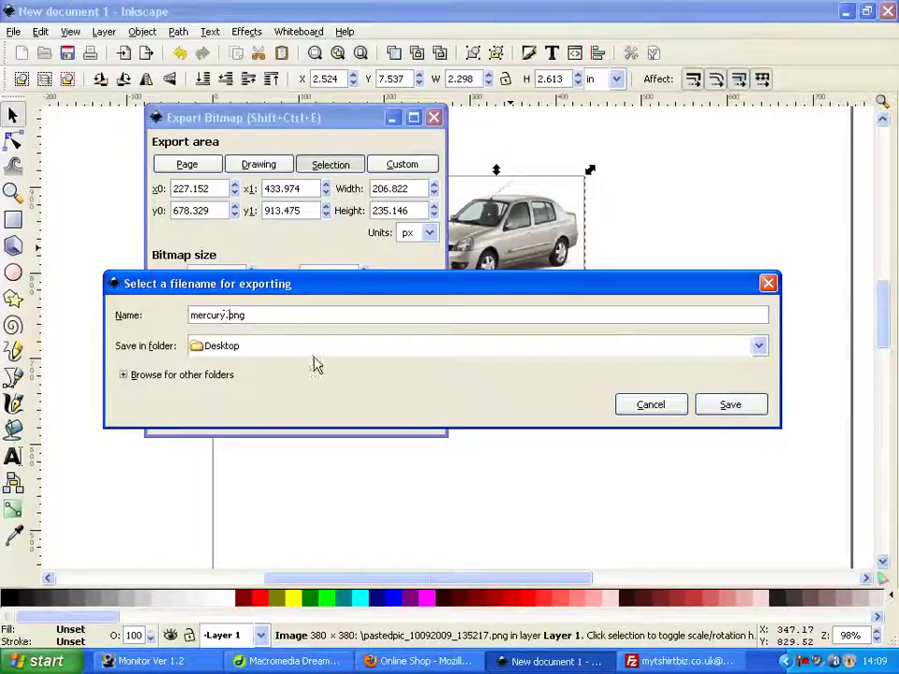
pyautogui.write('2')
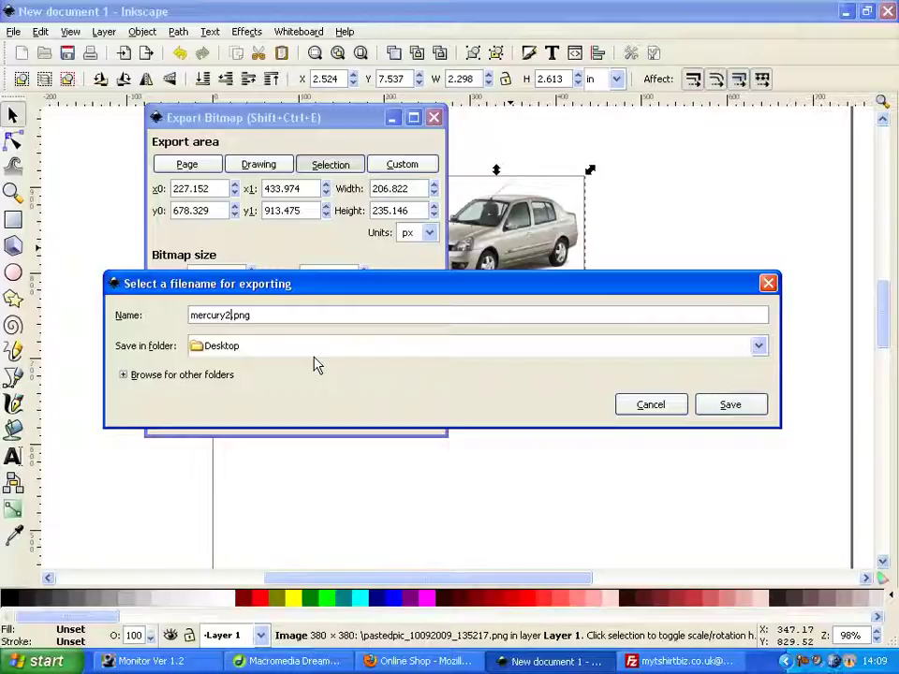
pyautogui.click(753, 409)
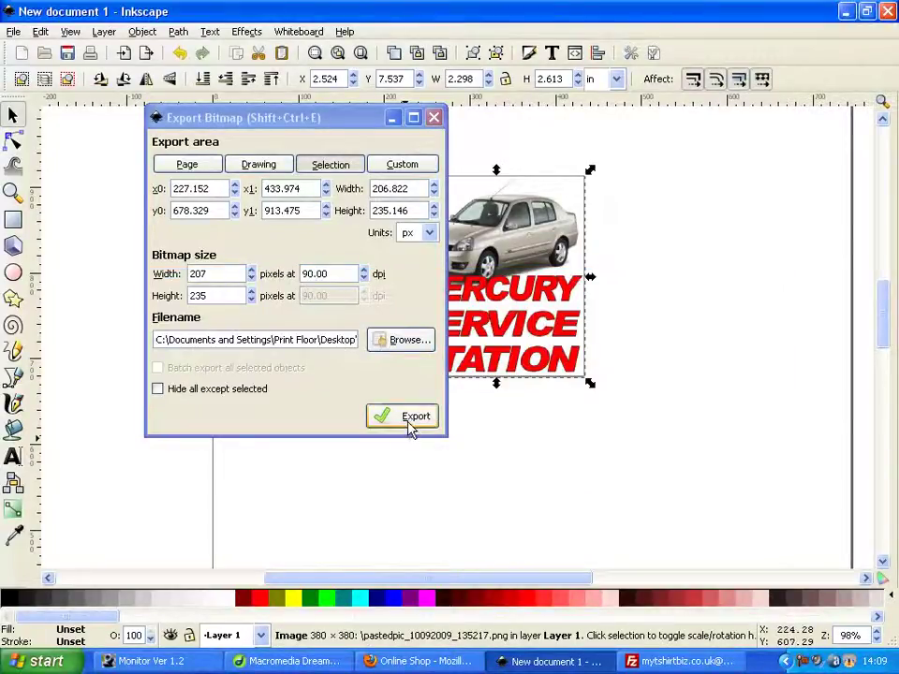
pyautogui.click(409, 427)
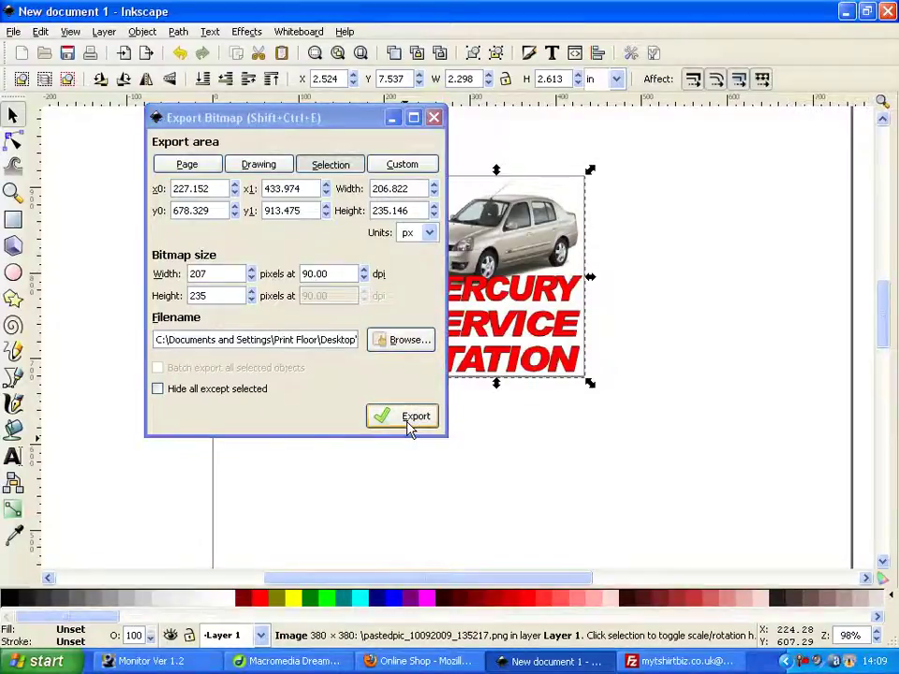
pyautogui.click(434, 117)
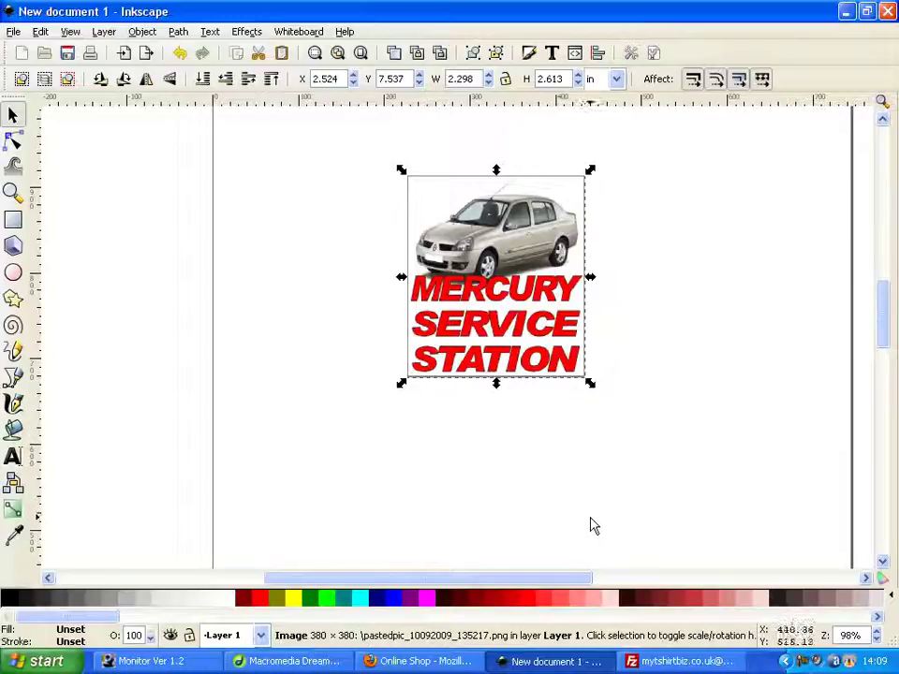
# - Switch to FileZilla, review the filled-in host, username and password fields, and connect to the web server
pyautogui.click(672, 663)
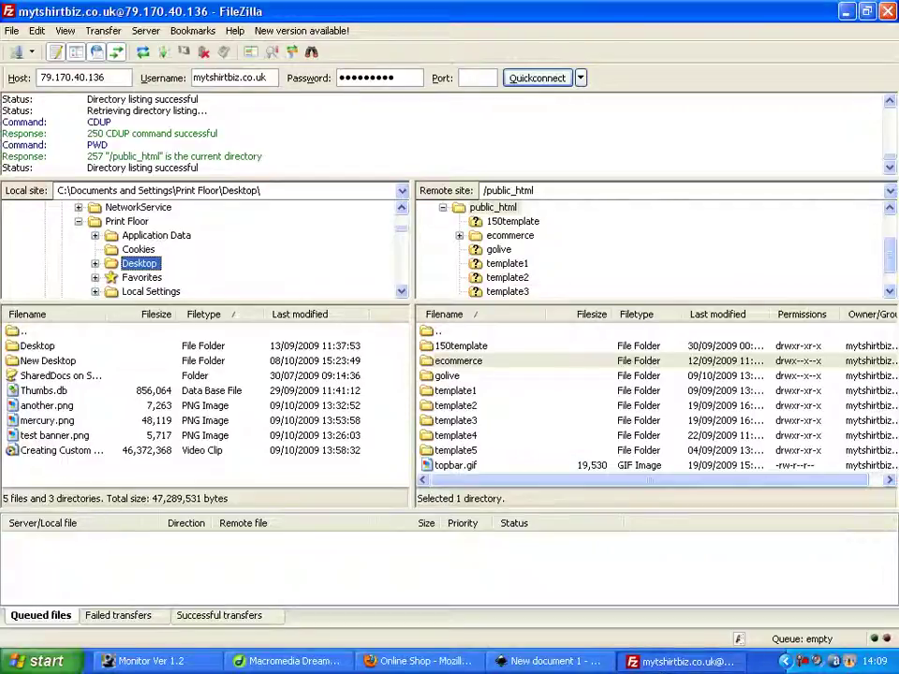
pyautogui.doubleClick(84, 78)
pyautogui.click(111, 77)
pyautogui.moveTo(111, 78); pyautogui.dragTo(40, 75)
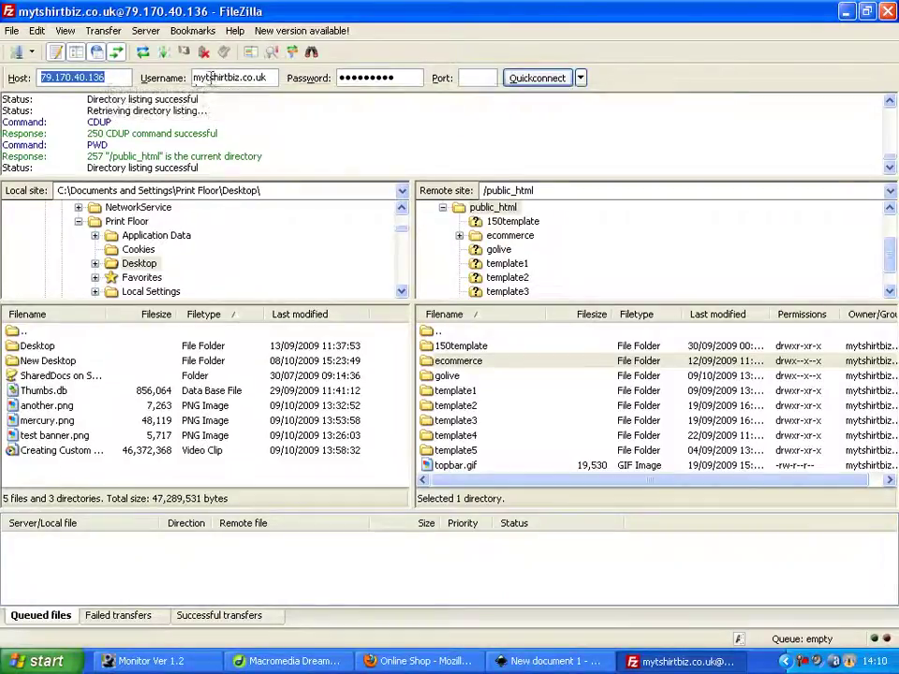
pyautogui.moveTo(194, 78)
pyautogui.mouseDown()
pyautogui.moveTo(270, 78)
pyautogui.moveTo(195, 78)
pyautogui.mouseUp()
pyautogui.click(272, 77)
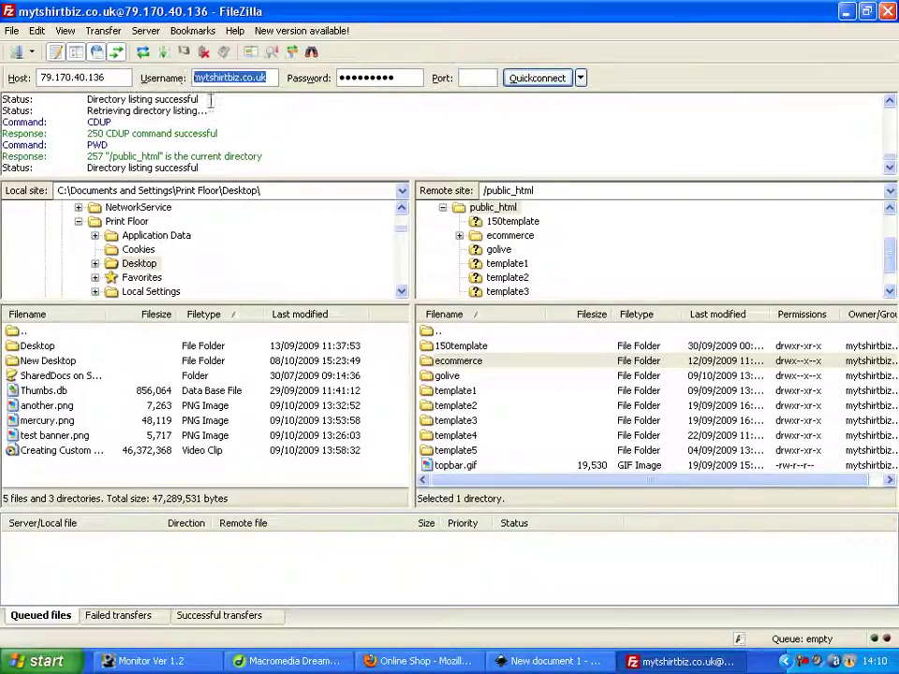
pyautogui.click(268, 78)
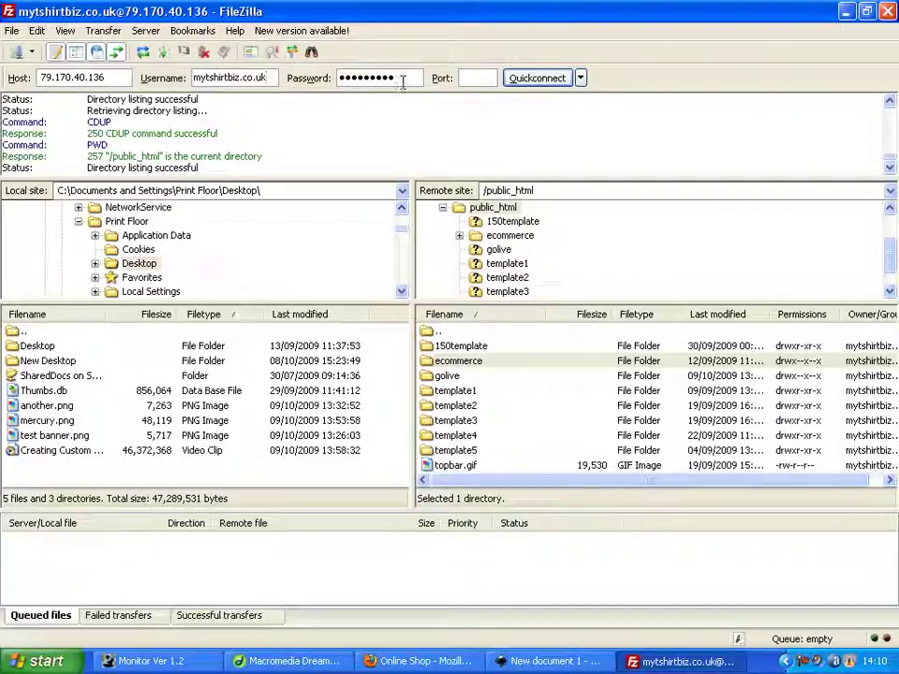
pyautogui.moveTo(402, 82); pyautogui.dragTo(330, 89)
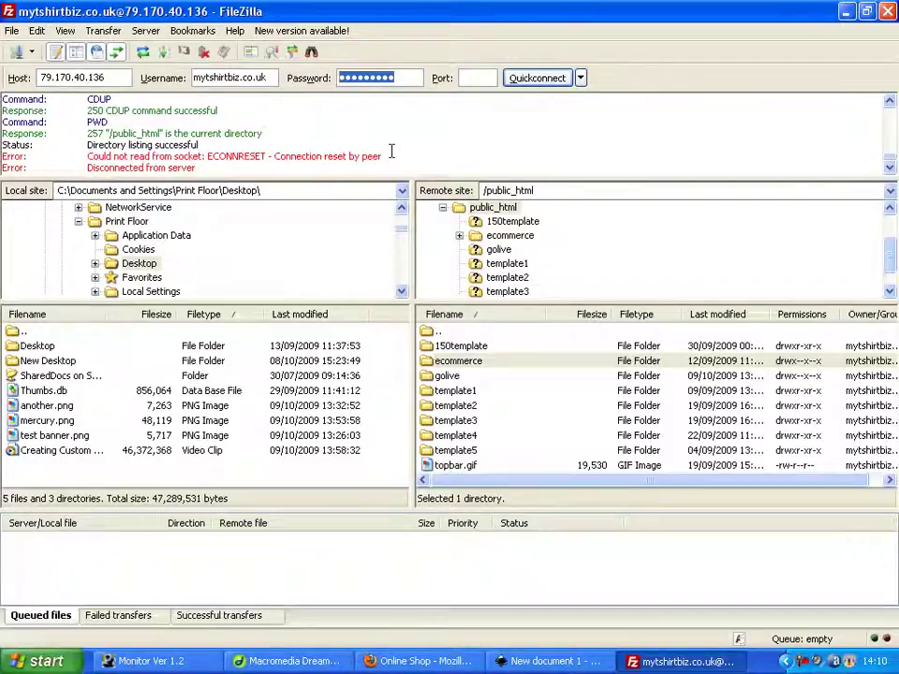
pyautogui.click(537, 81)
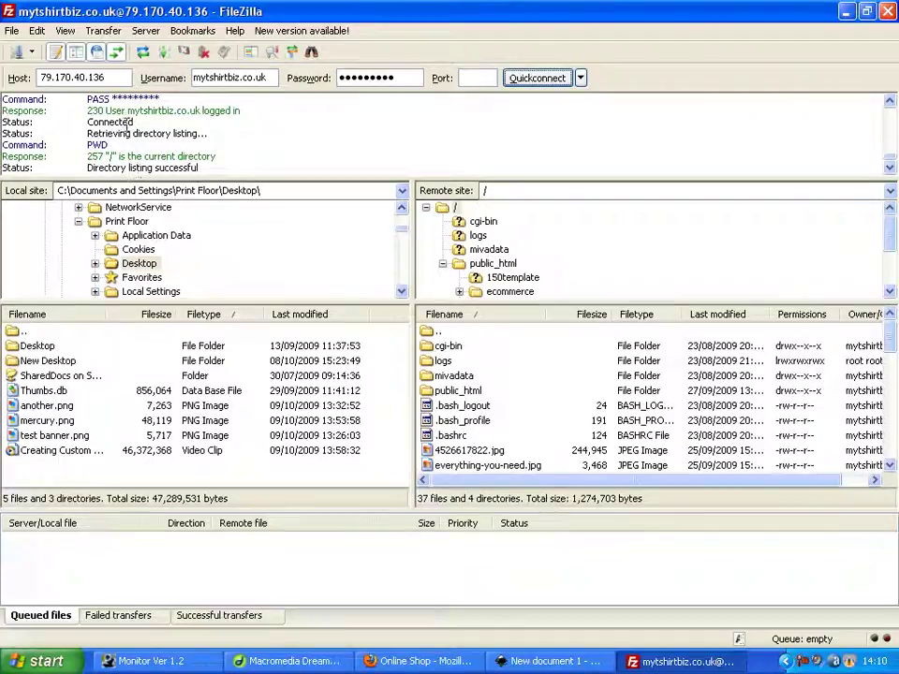
pyautogui.doubleClick(458, 390)
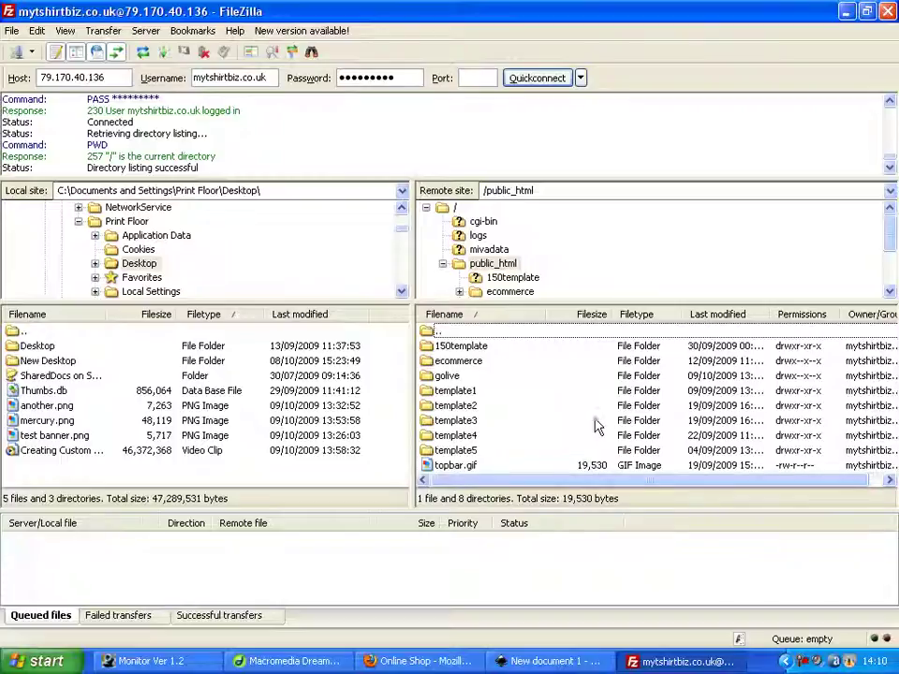
pyautogui.click(474, 364)
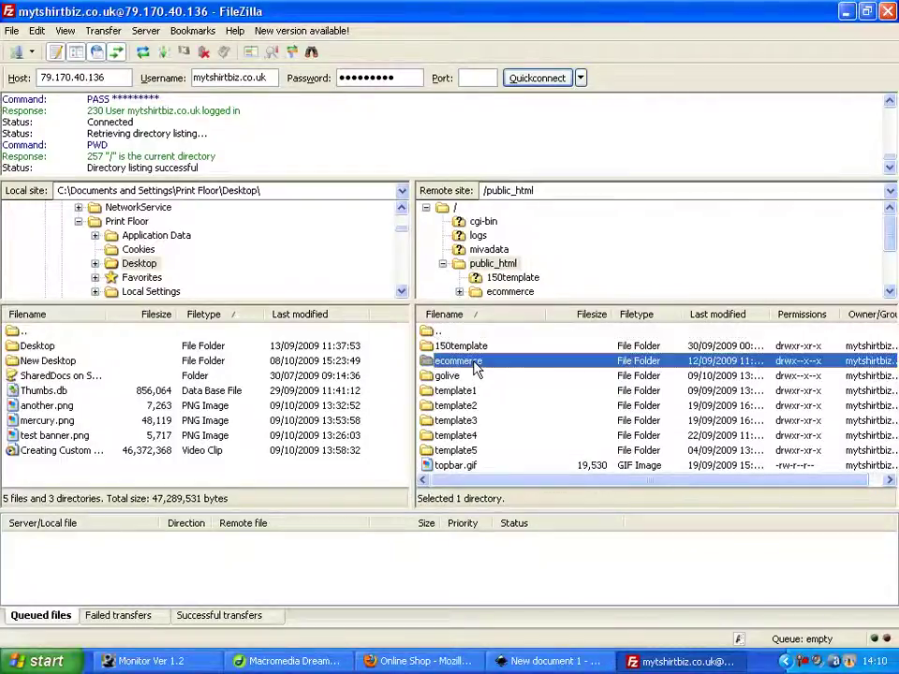
pyautogui.doubleClick(459, 335)
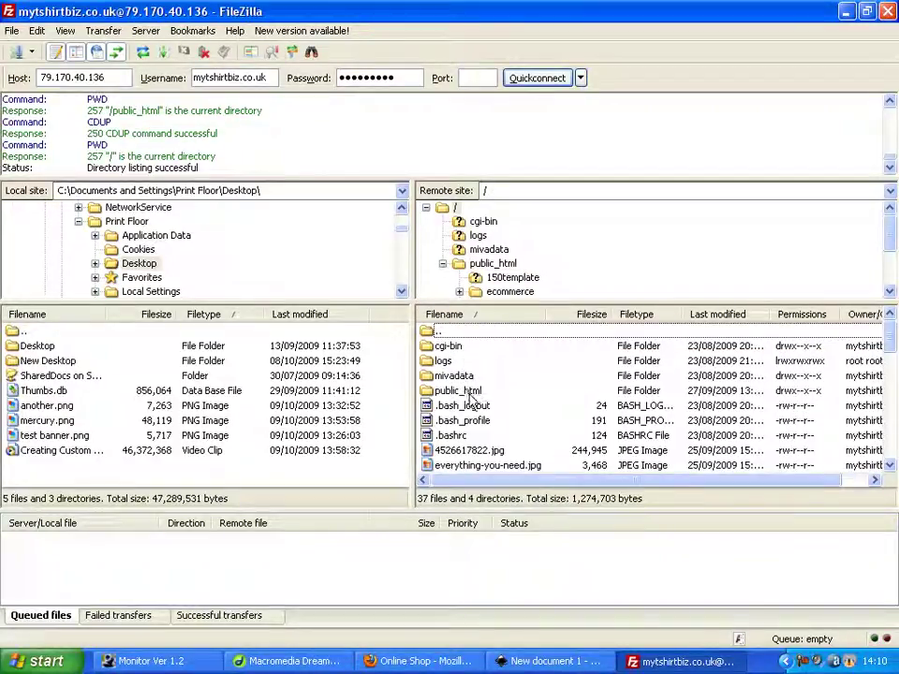
# - Open the ecommerce folder inside public_html on the remote site
pyautogui.doubleClick(459, 391)
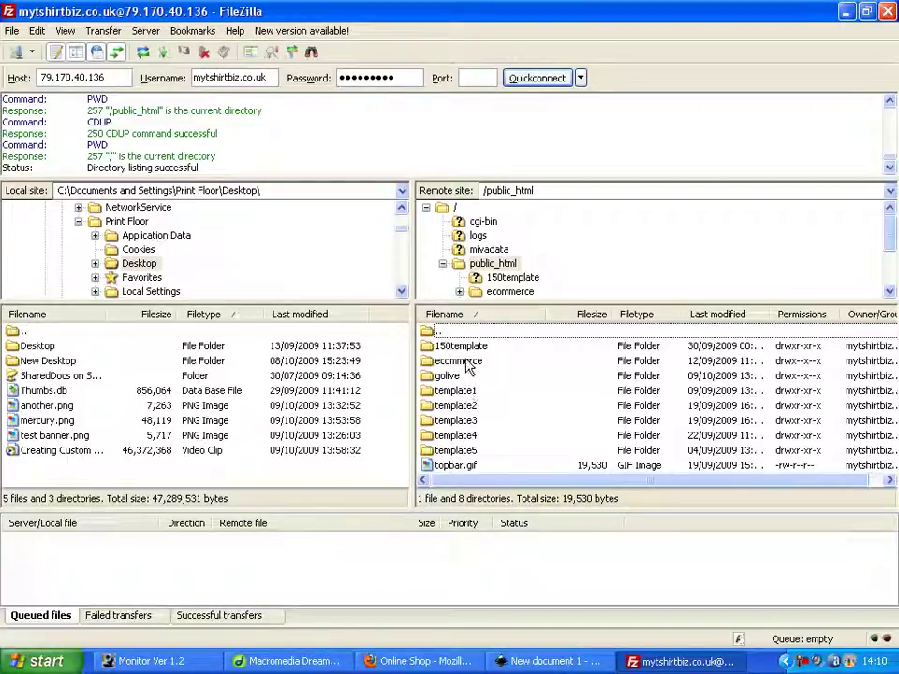
pyautogui.click(473, 365)
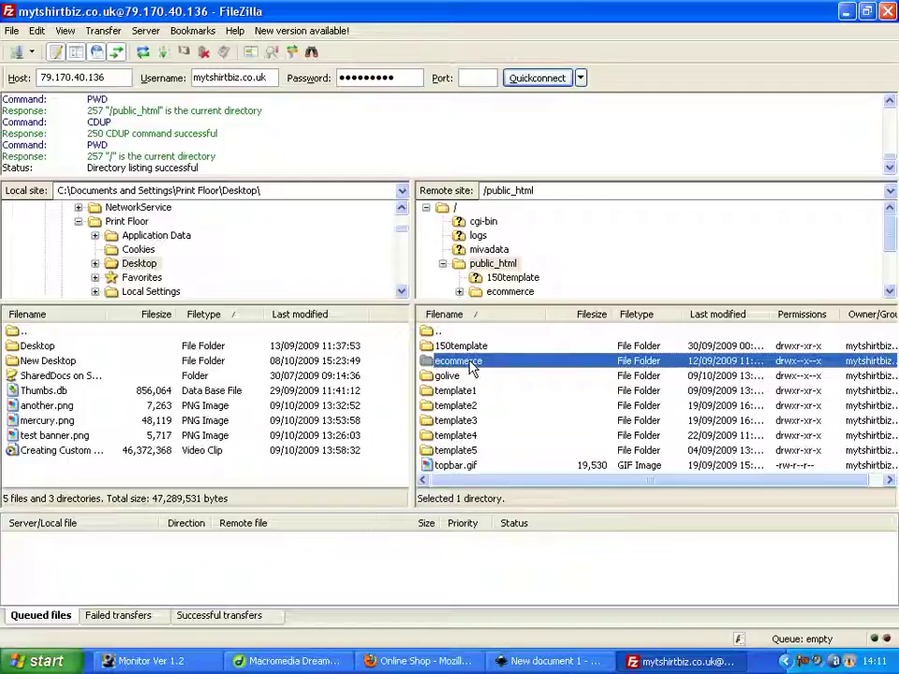
pyautogui.doubleClick(473, 367)
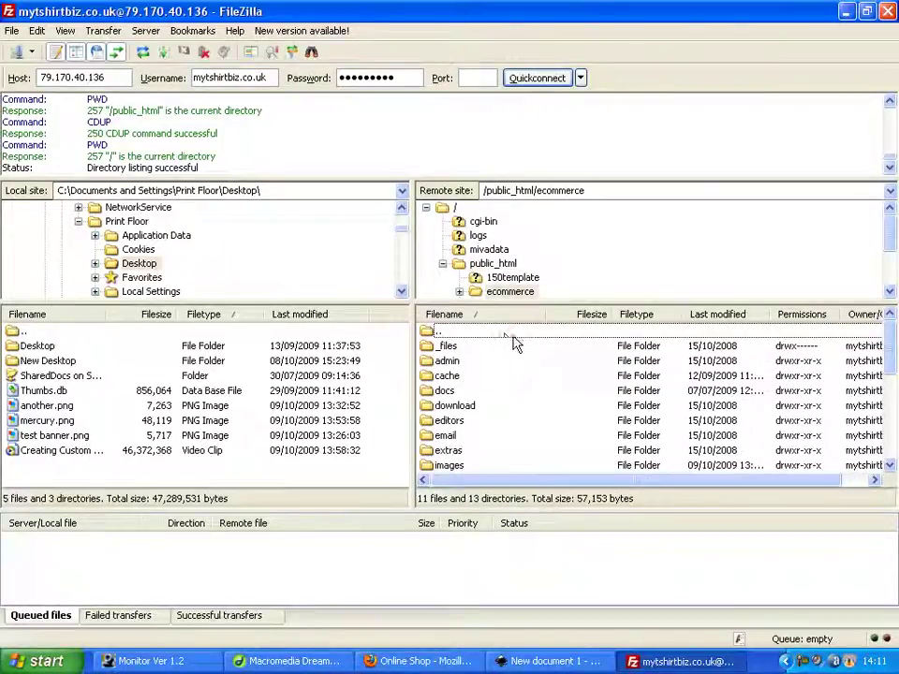
# - Look through the remote ecommerce folder's contents and open its images folder
pyautogui.scroll(-3, 512, 344)
pyautogui.scroll(3, 509, 345)
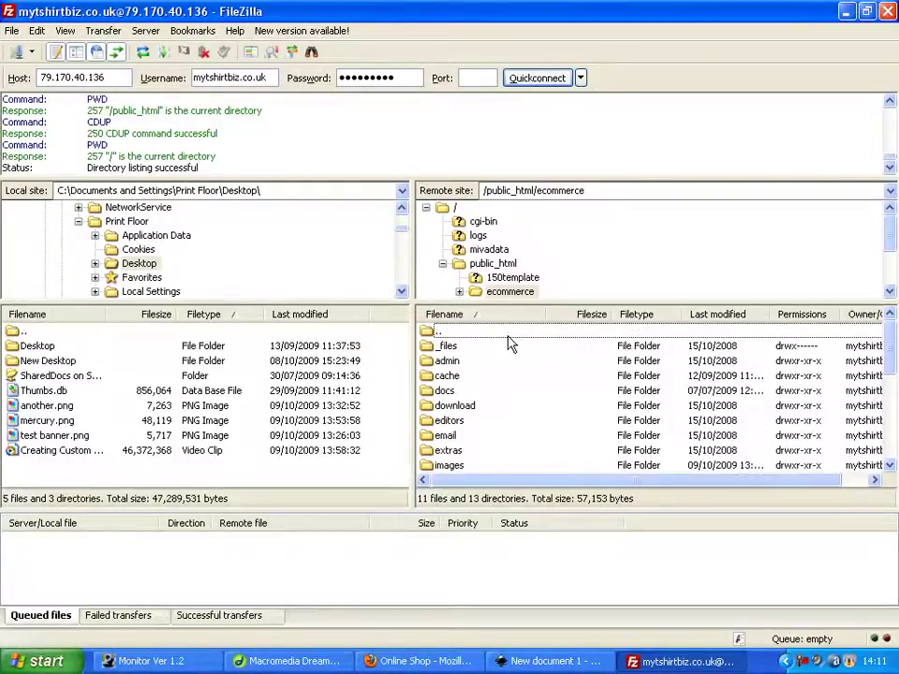
pyautogui.scroll(-3, 478, 366)
pyautogui.scroll(2, 476, 370)
pyautogui.scroll(-2, 476, 379)
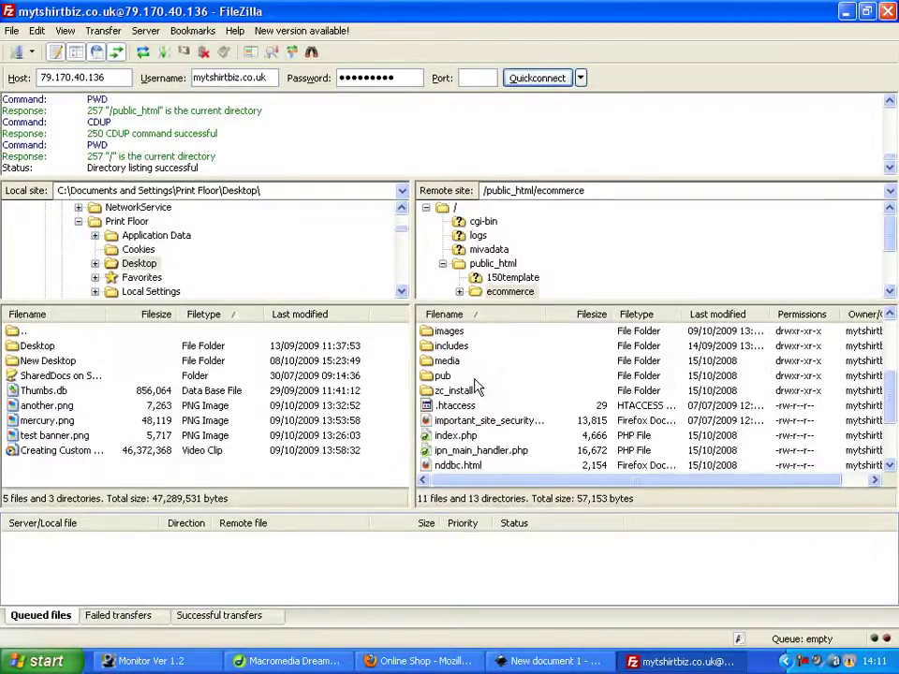
pyautogui.scroll(-2, 475, 380)
pyautogui.scroll(5, 478, 376)
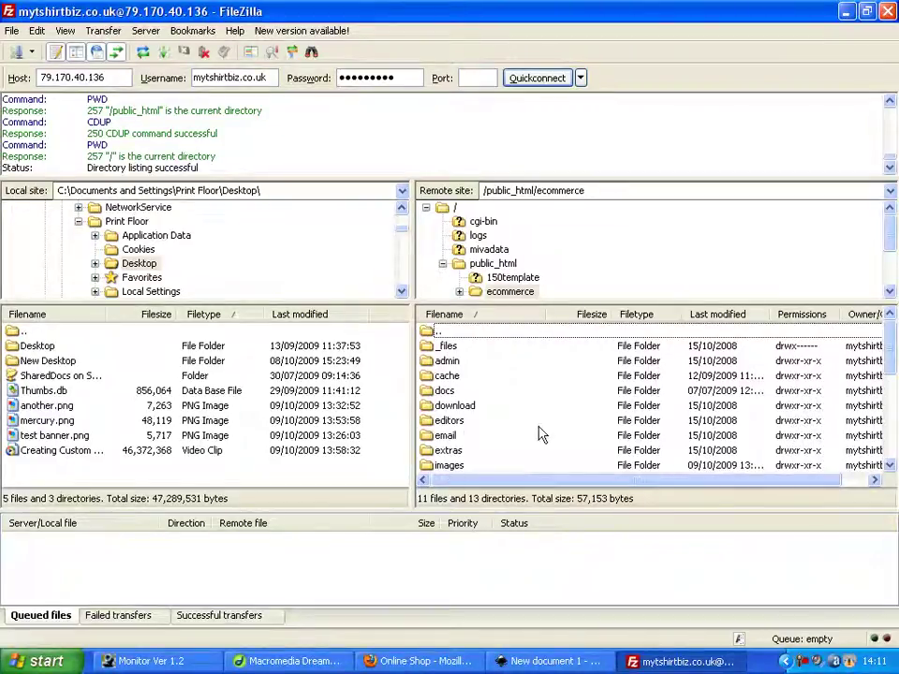
pyautogui.scroll(-1, 660, 421)
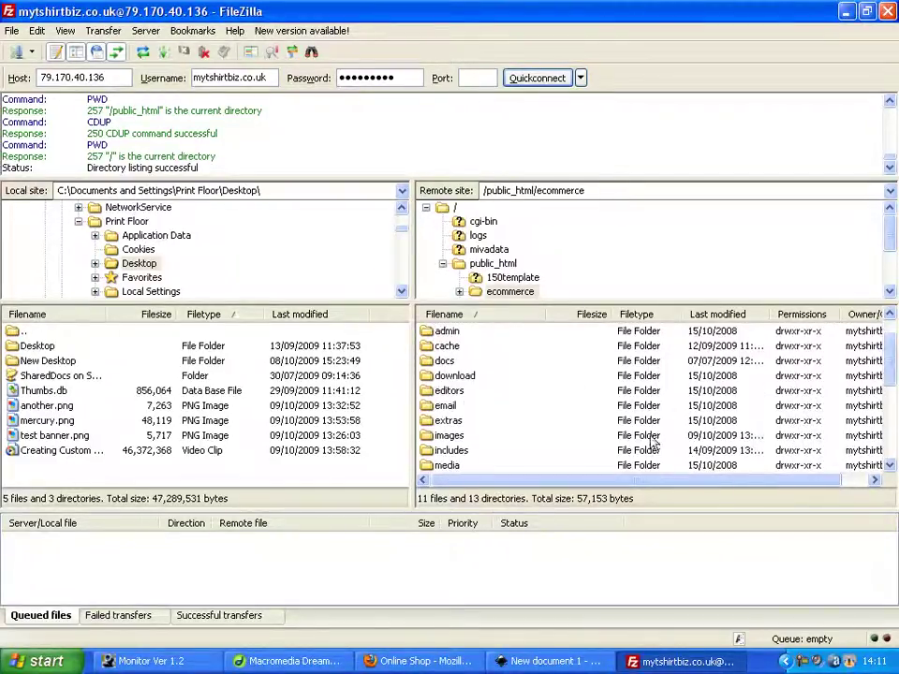
pyautogui.doubleClick(450, 436)
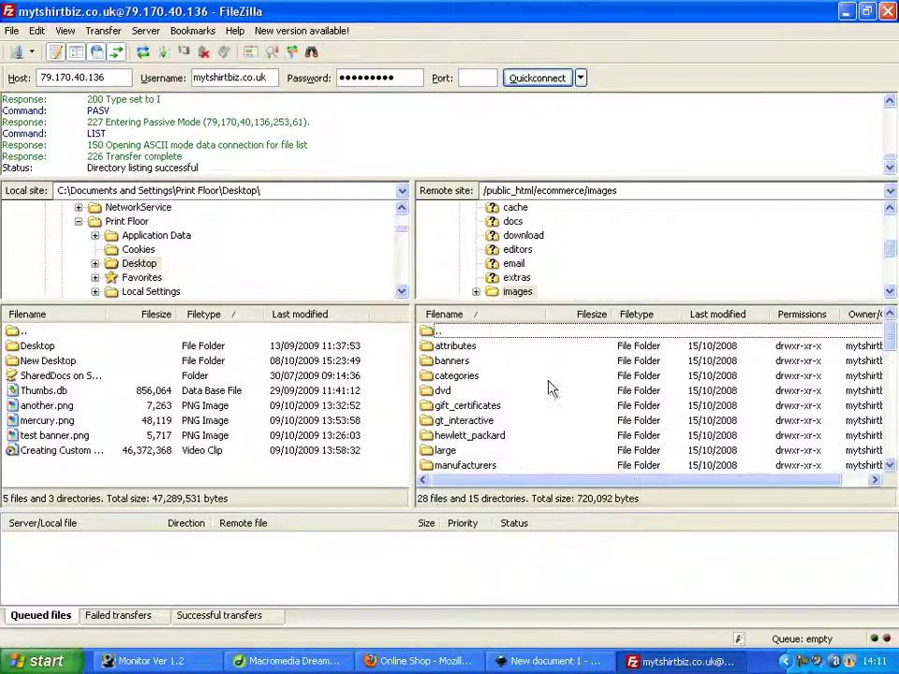
# - Refresh the local Desktop file list and upload mercury2.png to the remote ecommerce images folder, checking it in the listing
pyautogui.click(893, 455)
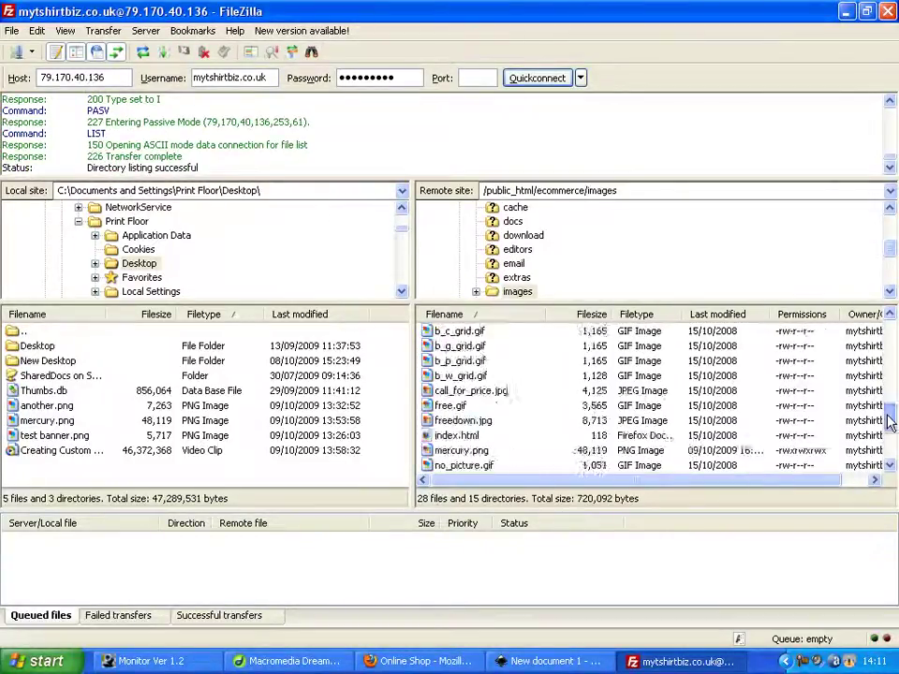
pyautogui.moveTo(893, 459); pyautogui.dragTo(893, 309)
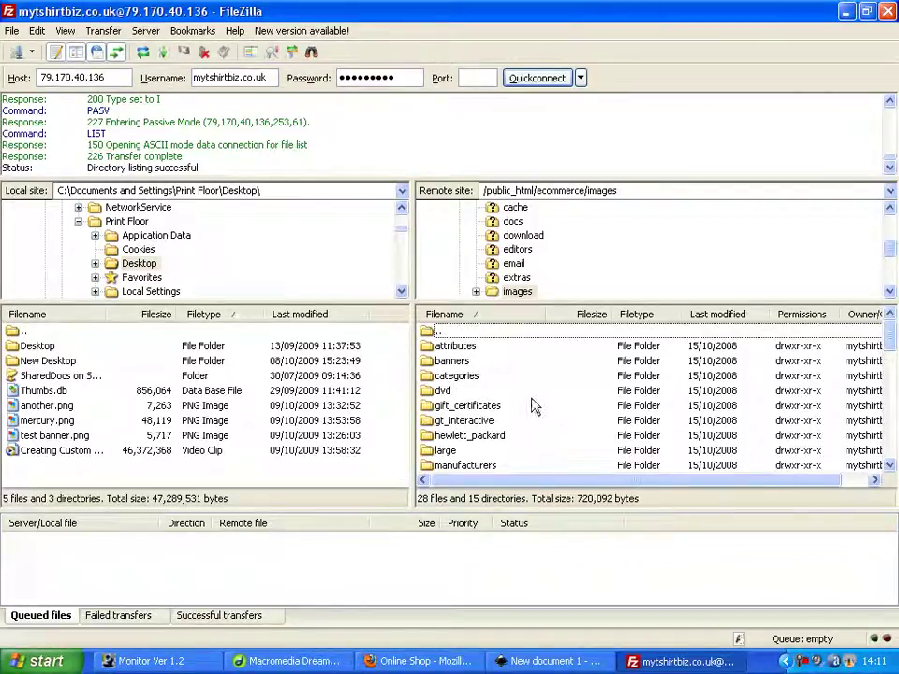
pyautogui.scroll(-1, 731, 380)
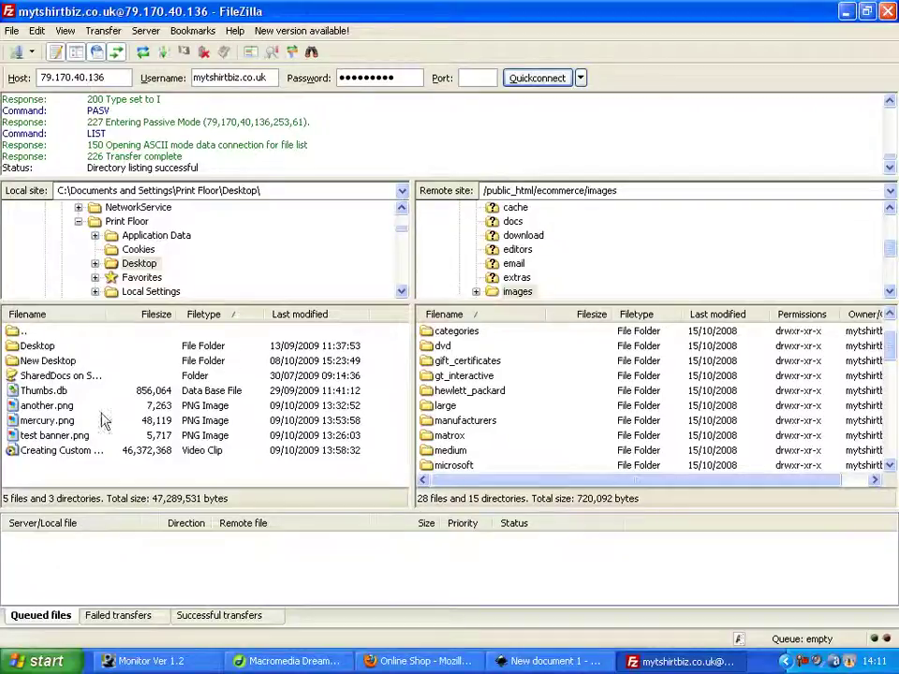
pyautogui.scroll(1, 404, 231)
pyautogui.scroll(3, 405, 232)
pyautogui.click(56, 208)
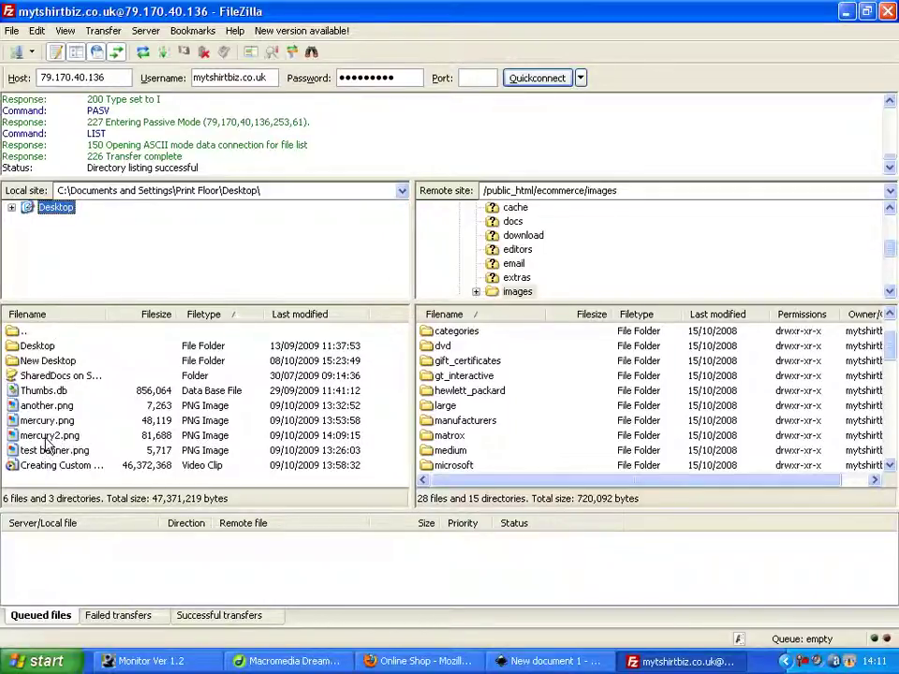
pyautogui.click(49, 436)
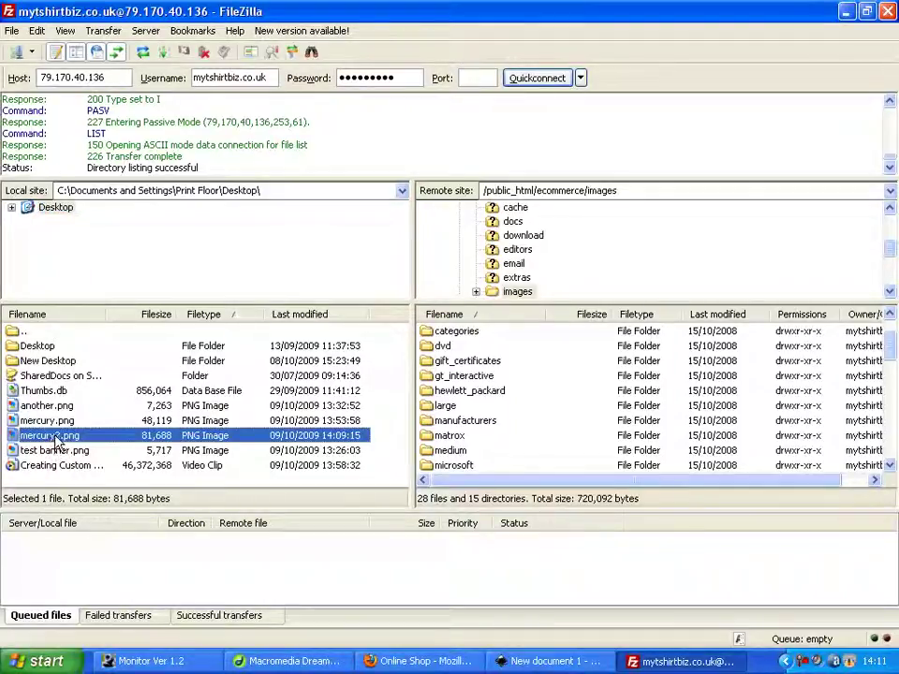
pyautogui.rightClick(58, 440)
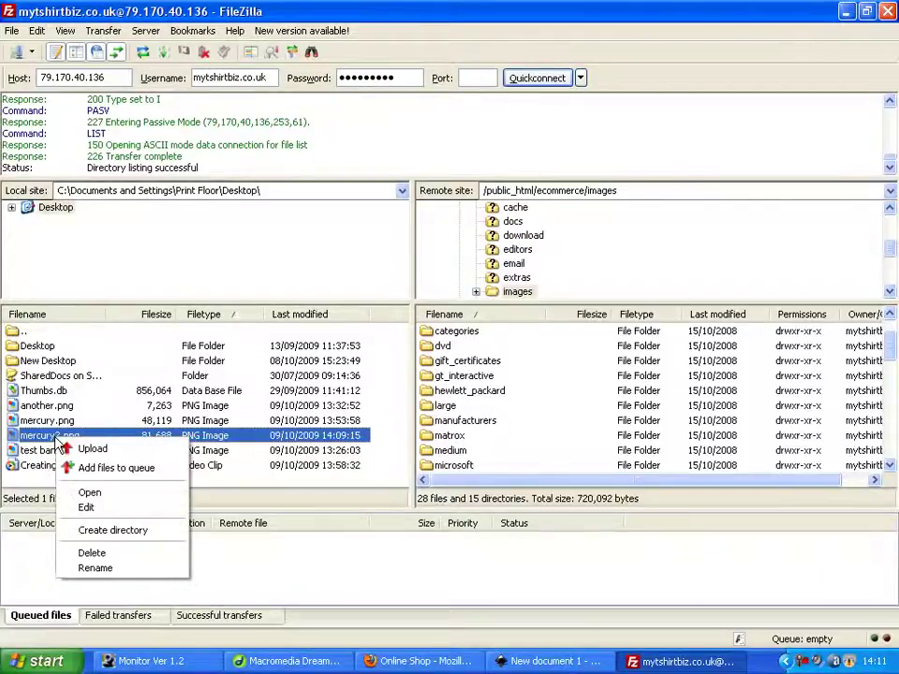
pyautogui.click(94, 449)
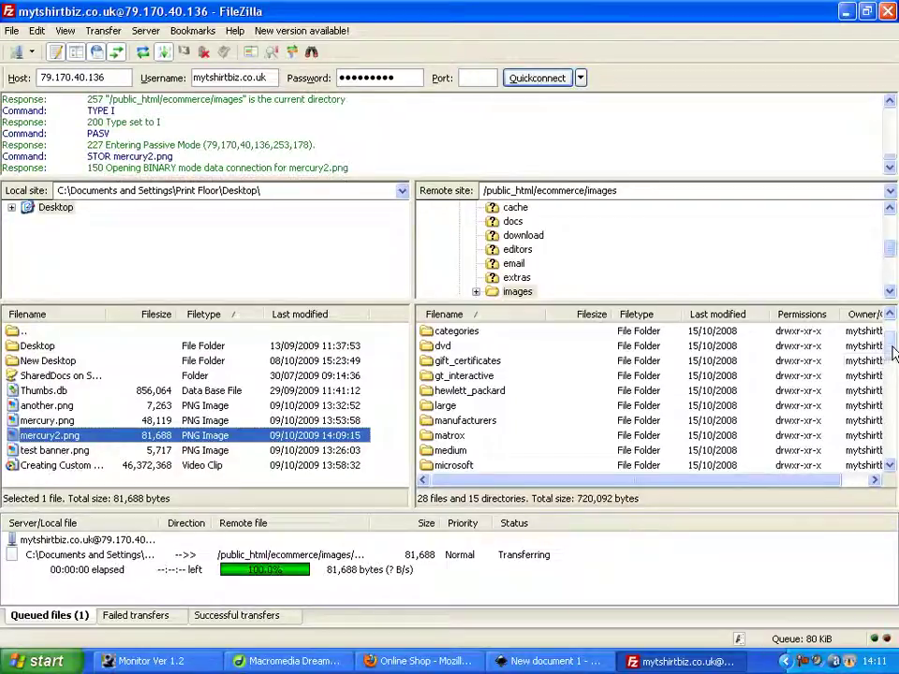
pyautogui.scroll(-10, 890, 356)
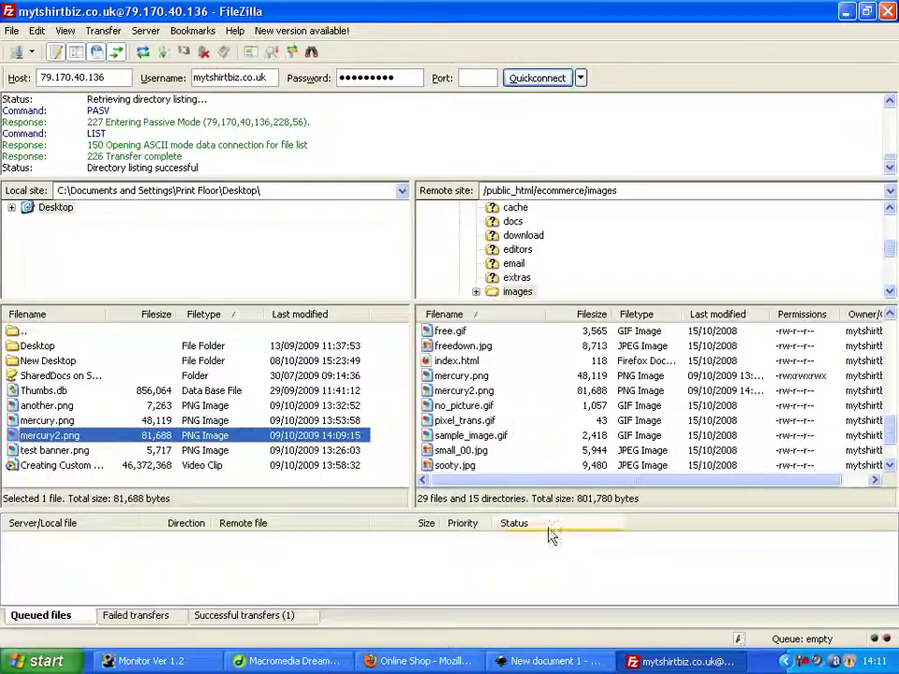
# - Switch to the Zen Cart admin in Firefox and open define_main_page.php in the Define Pages Editor
pyautogui.click(419, 662)
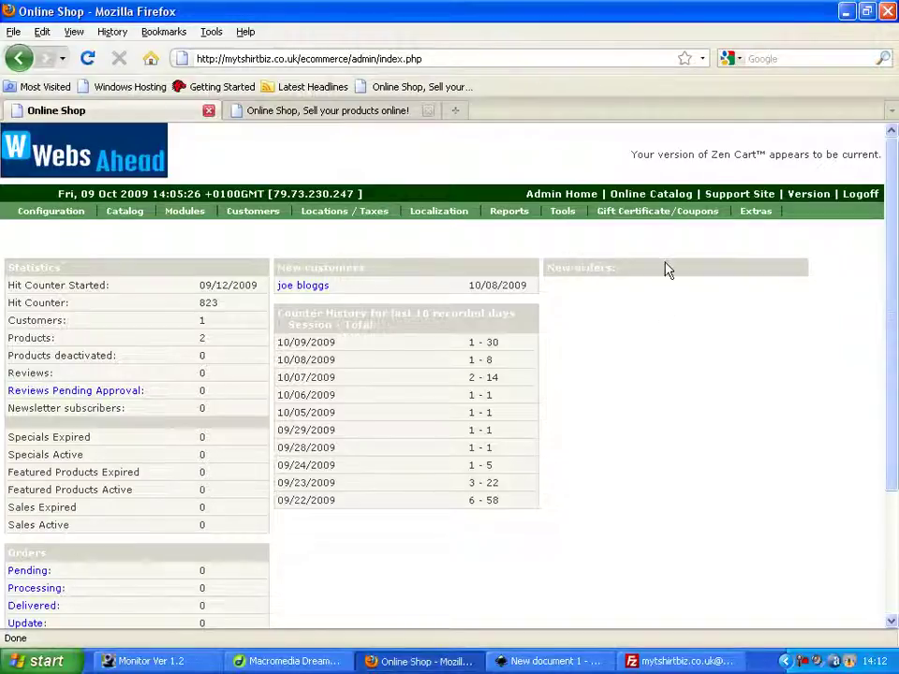
pyautogui.moveTo(564, 214)
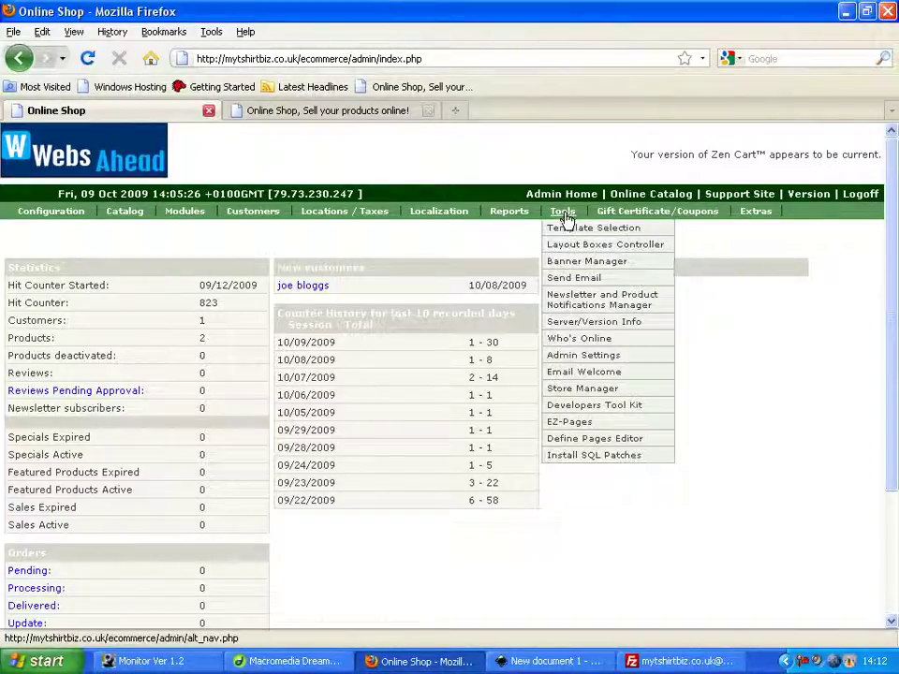
pyautogui.click(604, 448)
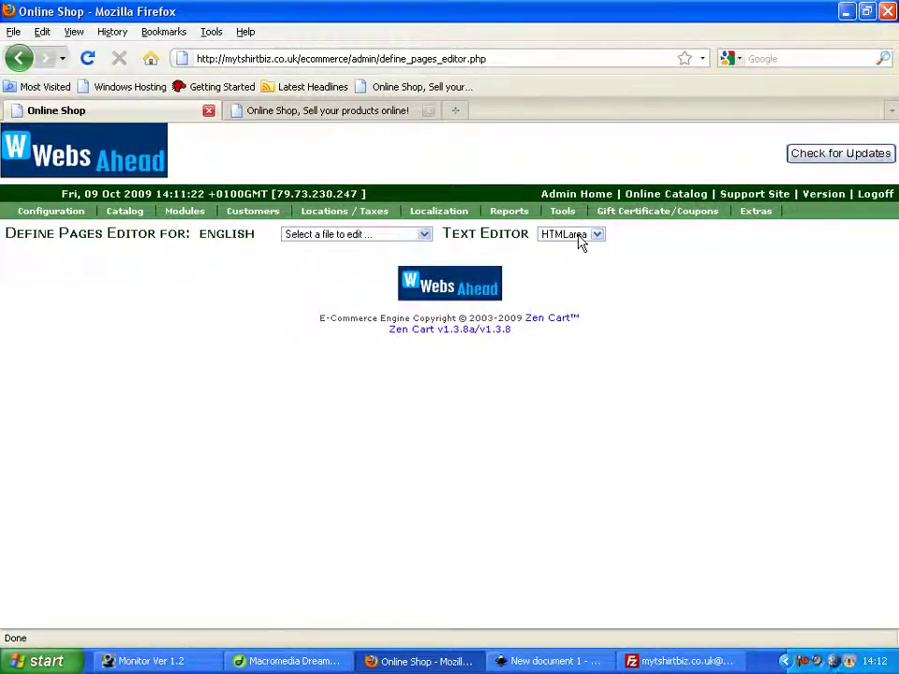
pyautogui.click(420, 237)
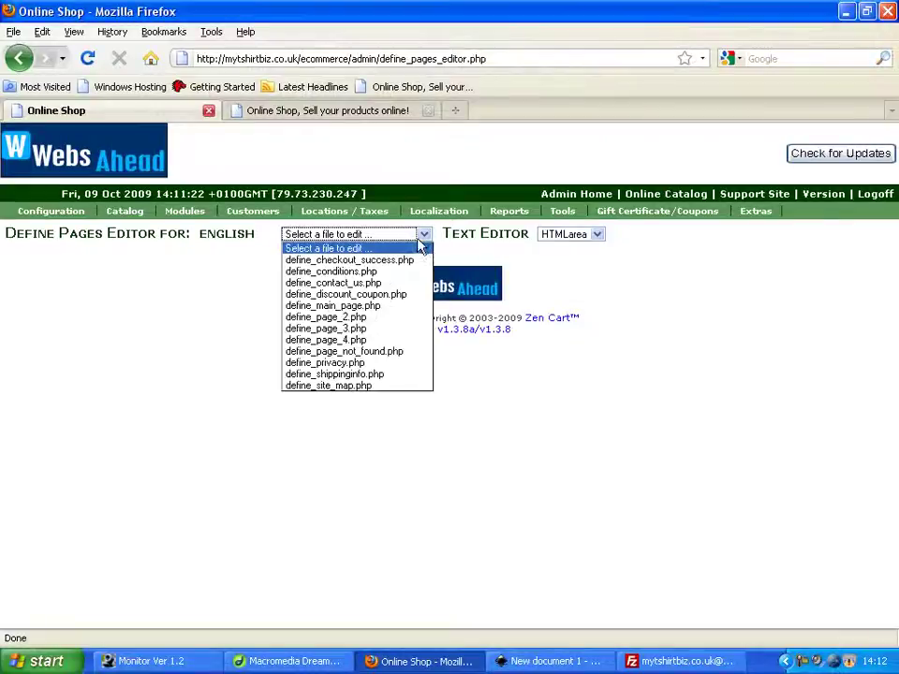
pyautogui.click(365, 309)
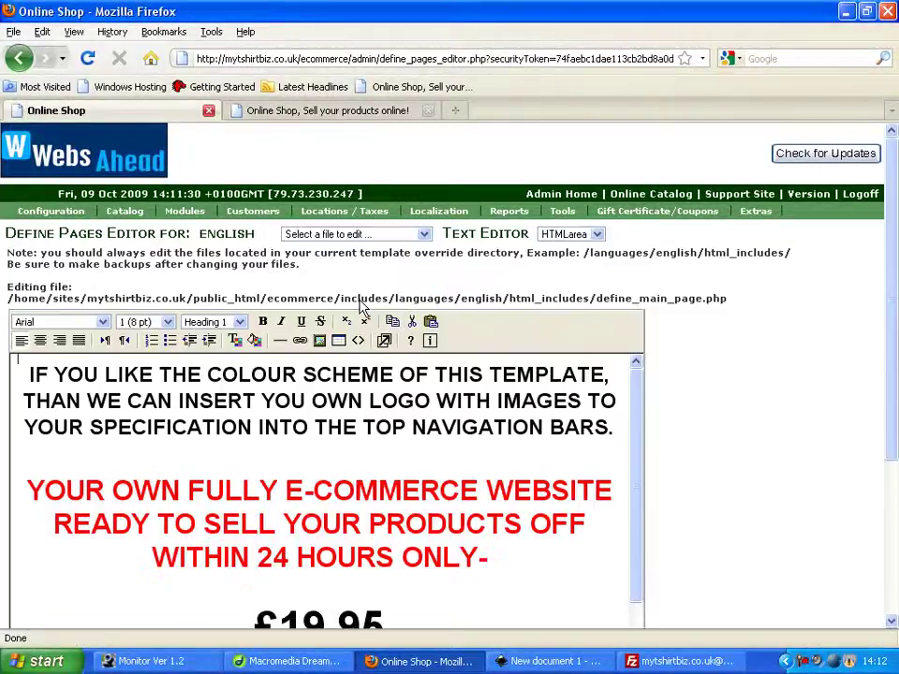
pyautogui.click(326, 470)
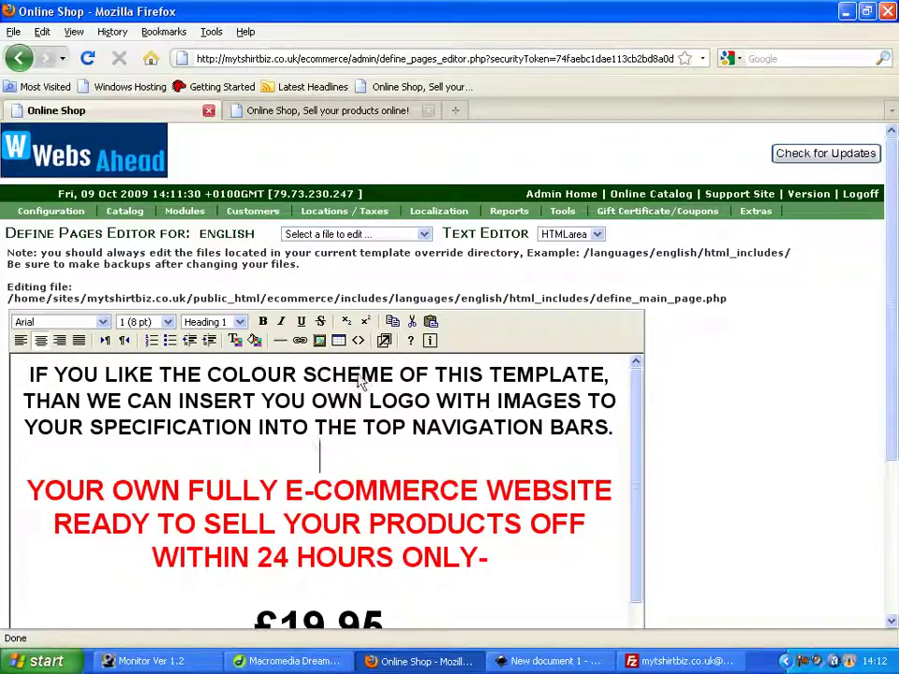
pyautogui.click(319, 341)
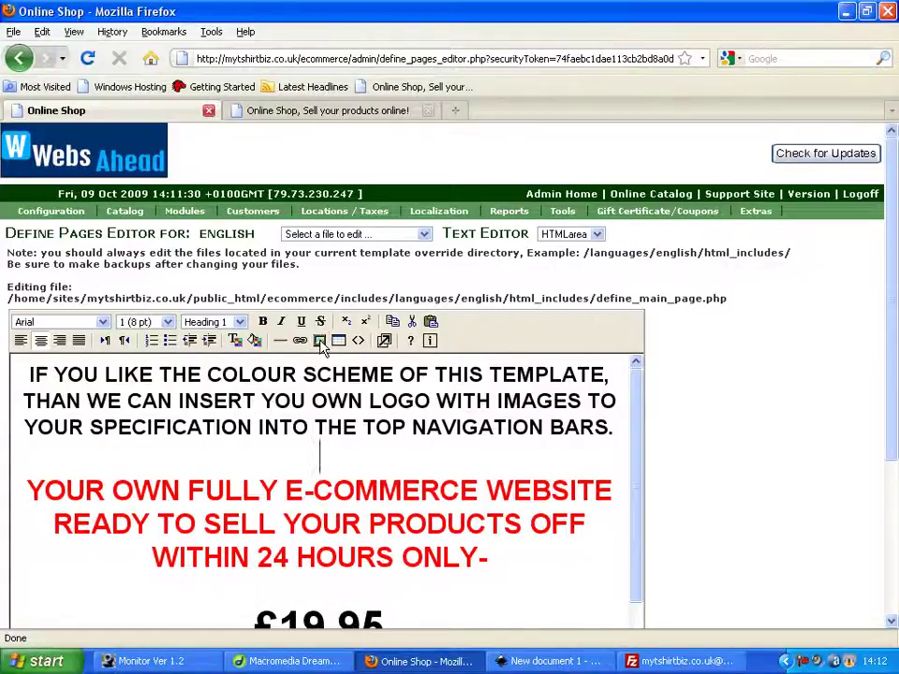
pyautogui.moveTo(431, 141); pyautogui.dragTo(367, 144)
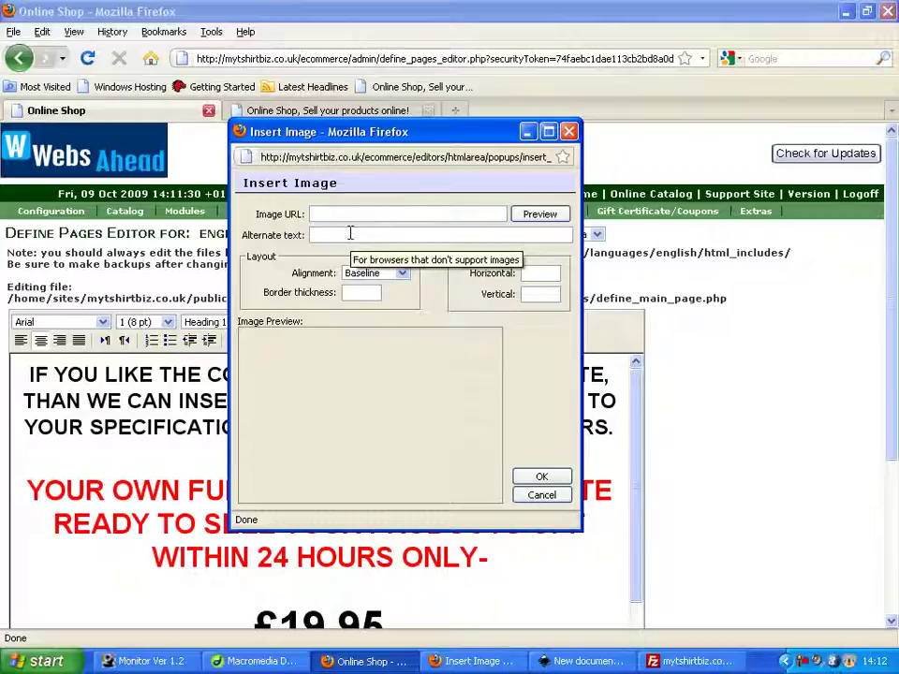
pyautogui.click(541, 495)
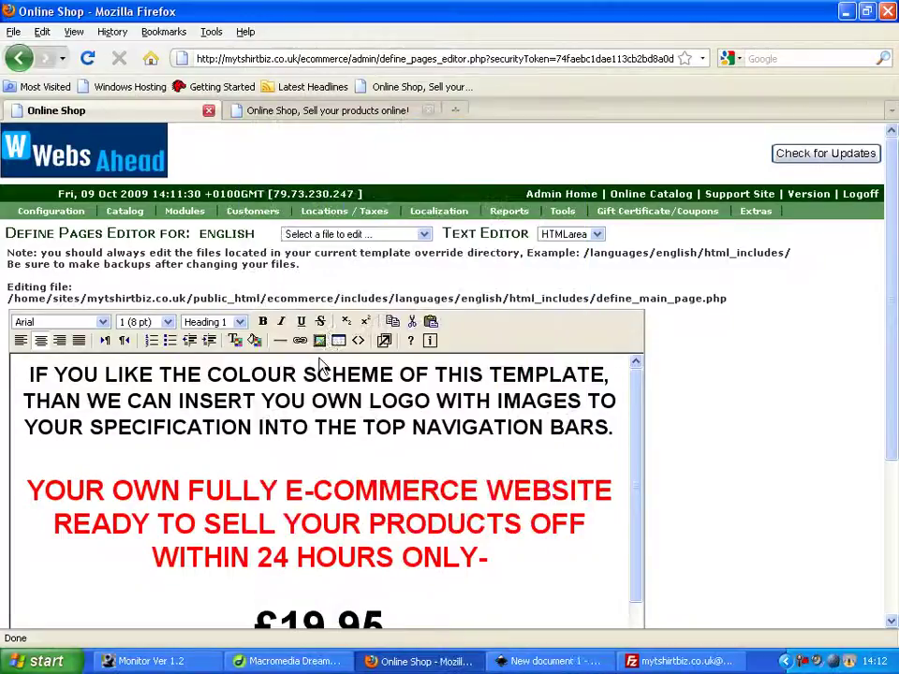
# - Add a blank line above the red heading and start inserting an image there
pyautogui.click(380, 447)
pyautogui.press('Return')
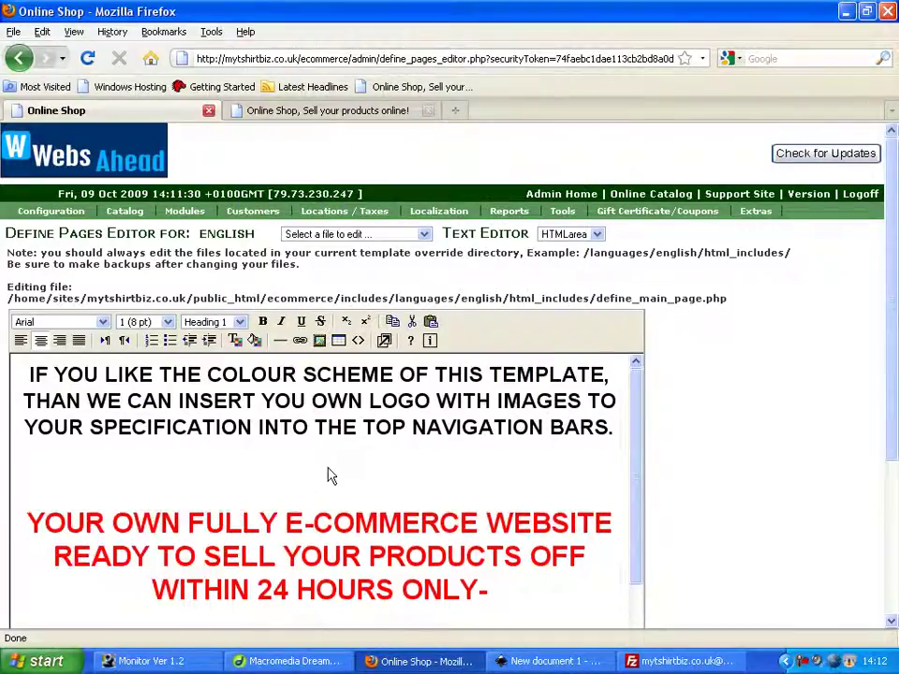
pyautogui.click(320, 341)
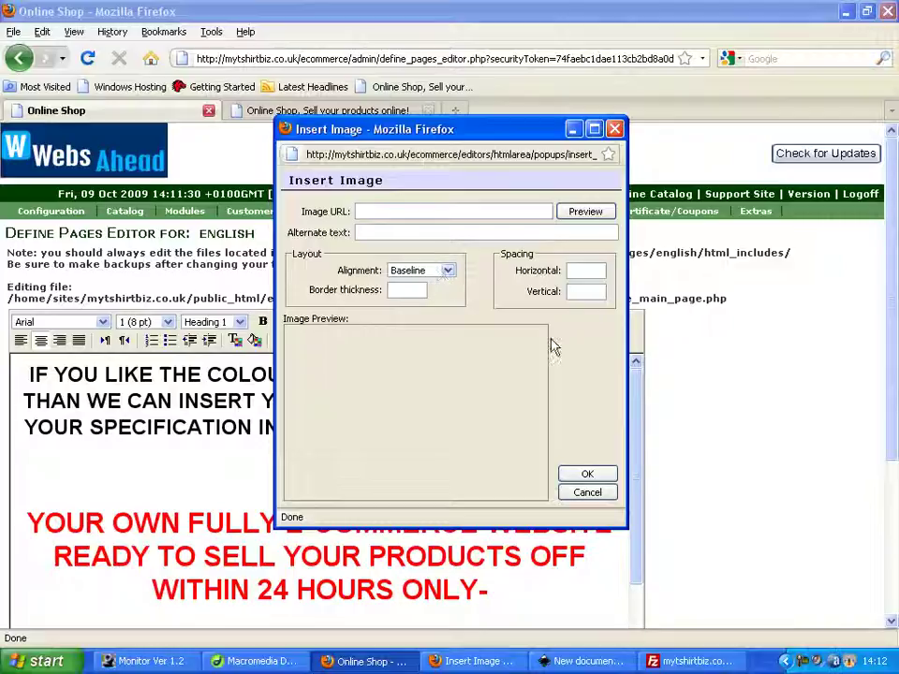
pyautogui.click(584, 211)
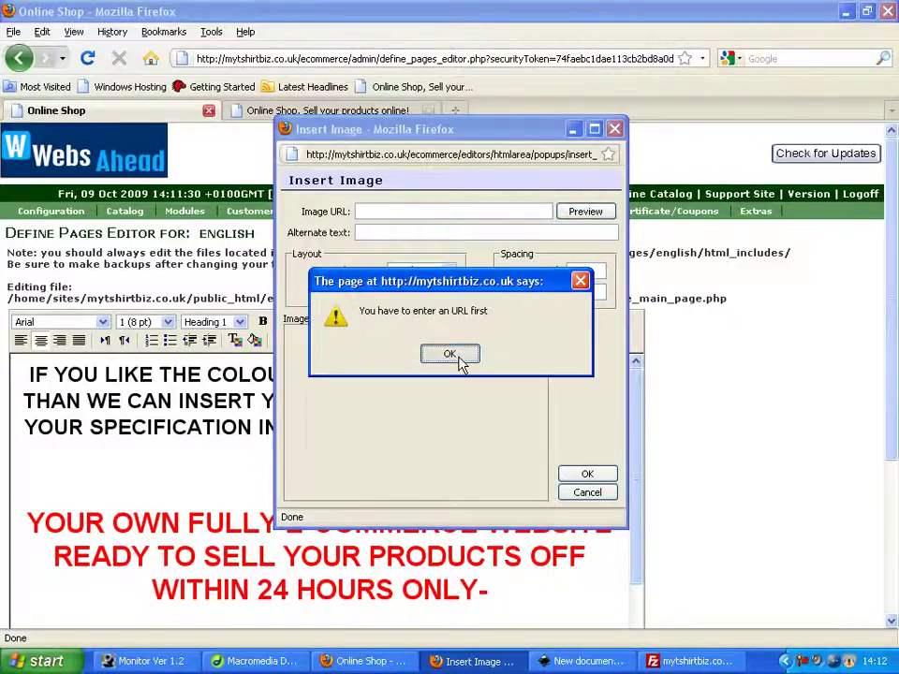
pyautogui.click(451, 353)
pyautogui.click(482, 211)
pyautogui.write('d/')
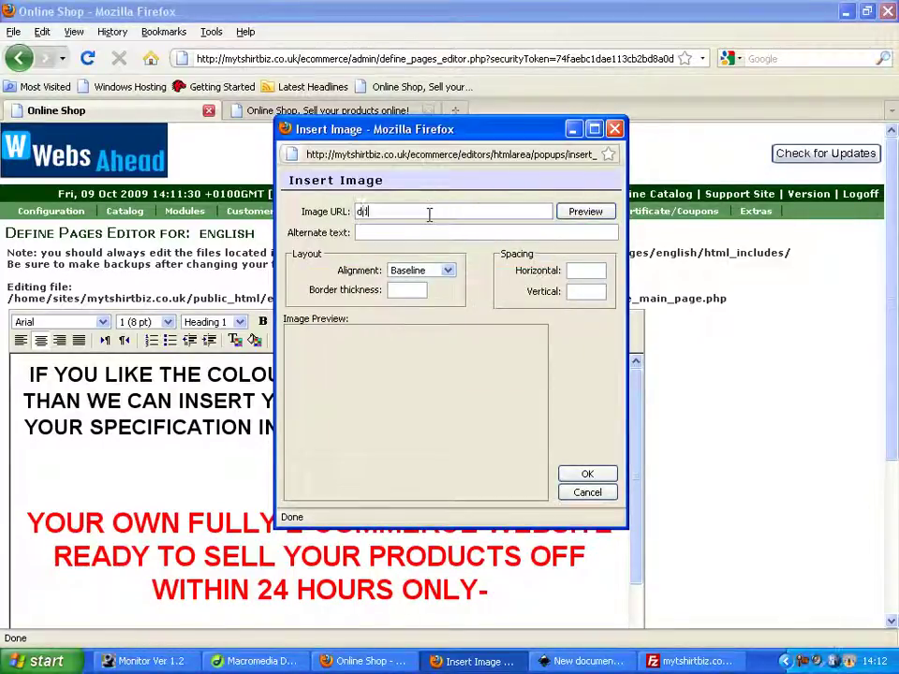
pyautogui.press('BackSpace')
pyautogui.press('BackSpace')
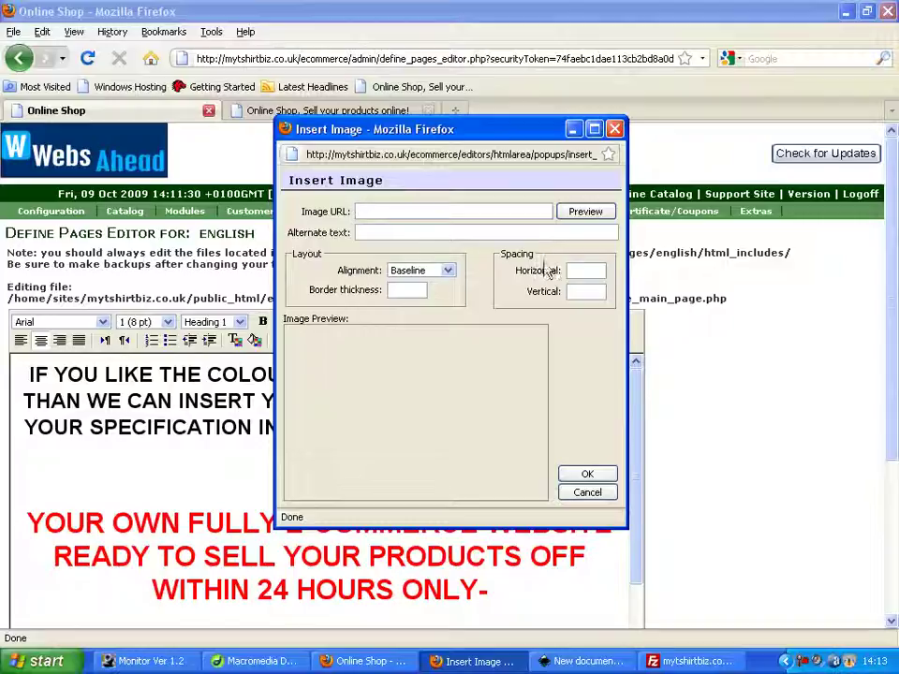
pyautogui.click(470, 213)
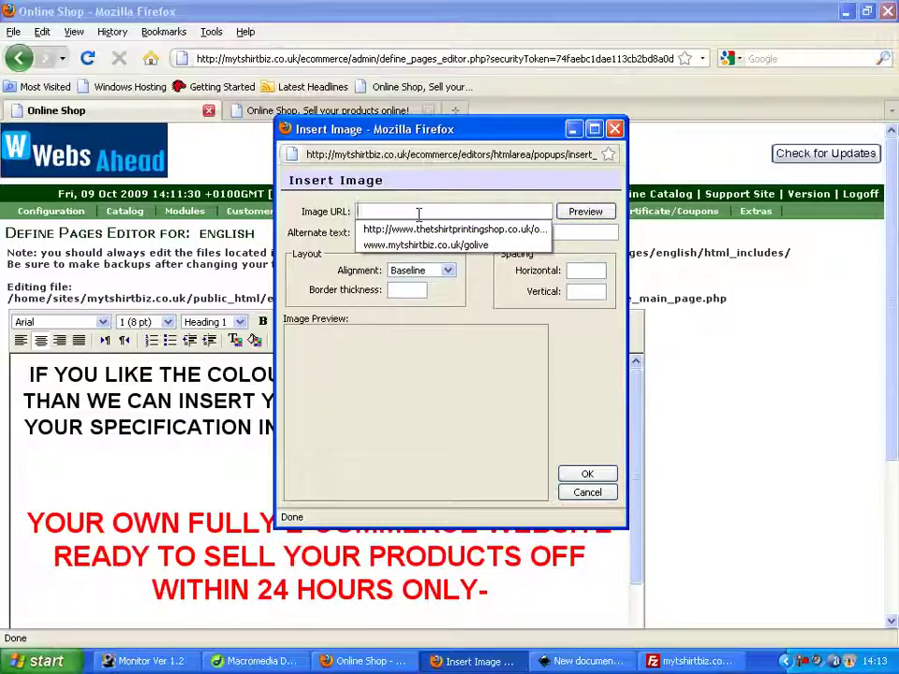
pyautogui.write('http://www.')
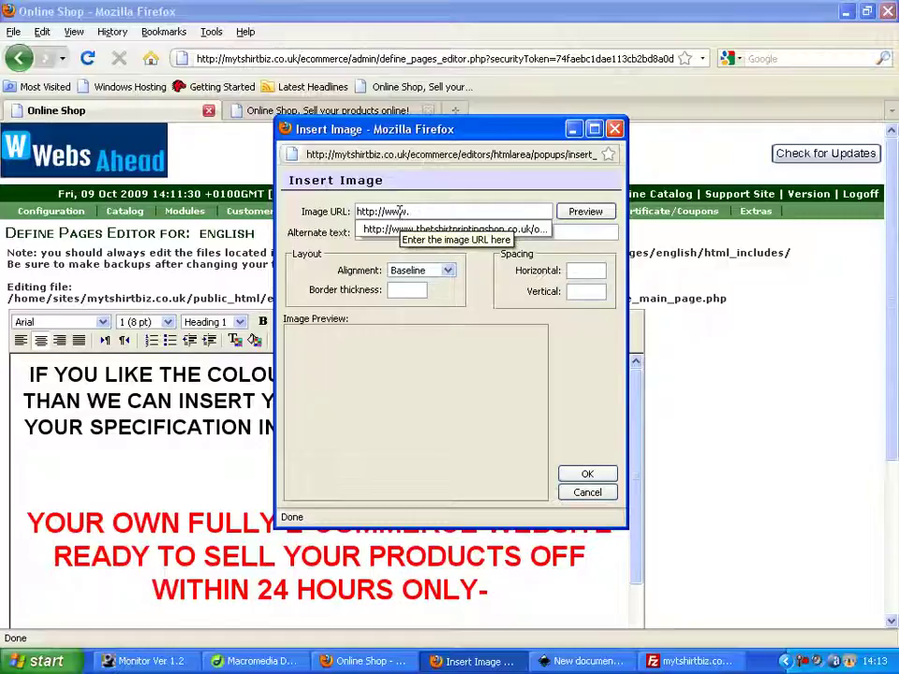
pyautogui.write('mytshirtbiz/')
pyautogui.press('BackSpace')
pyautogui.write('.co.uk')
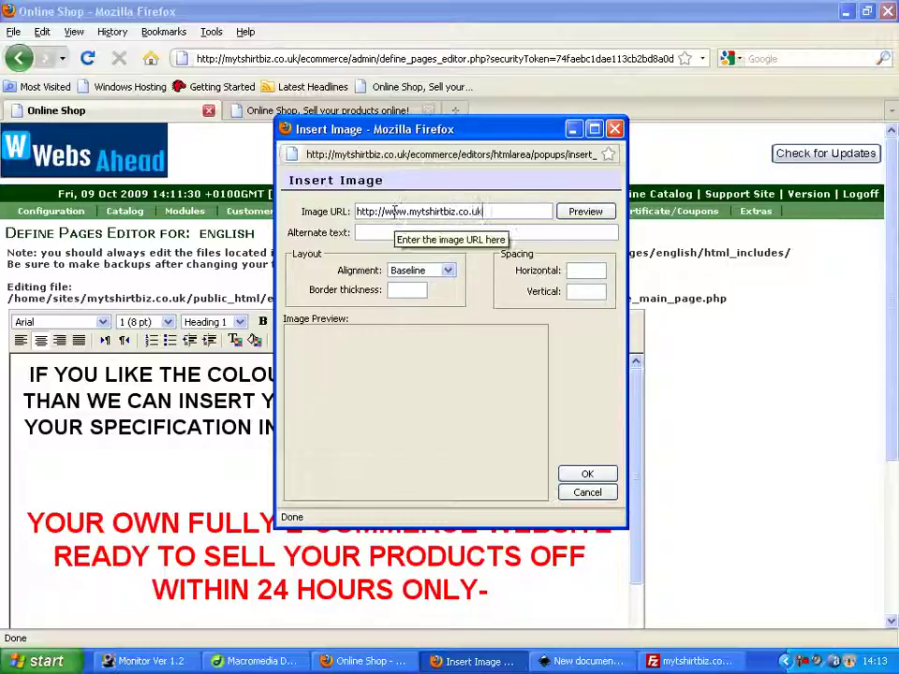
pyautogui.write('/eco')
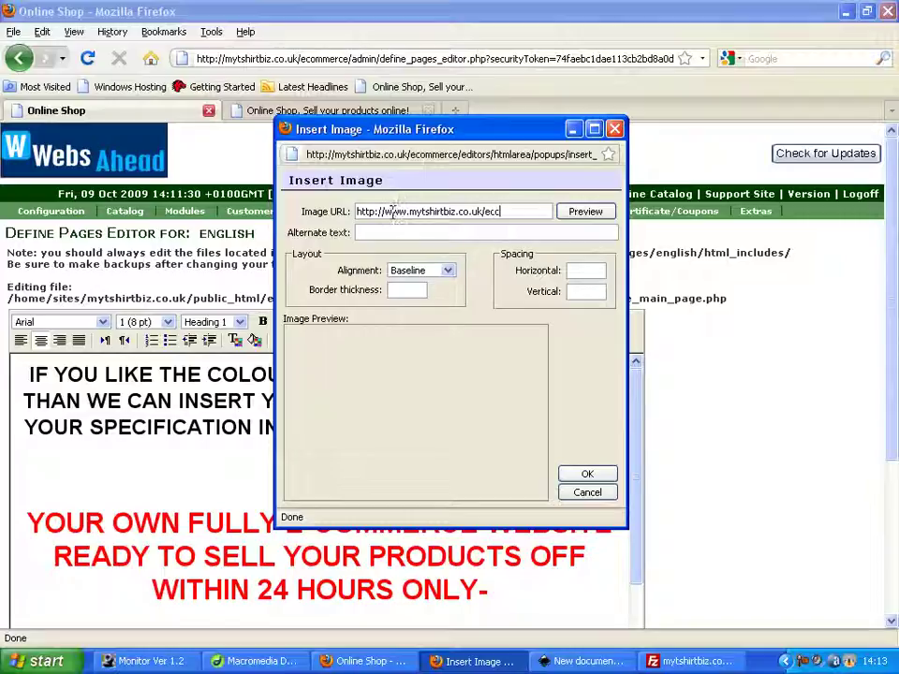
pyautogui.press('BackSpace')
pyautogui.write('ommerce')
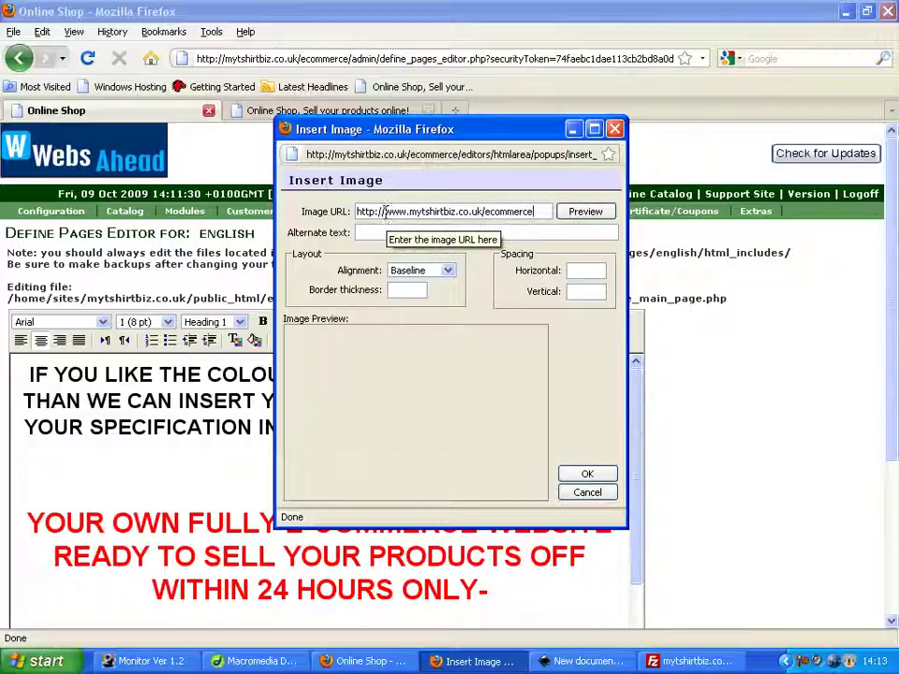
pyautogui.write('/')
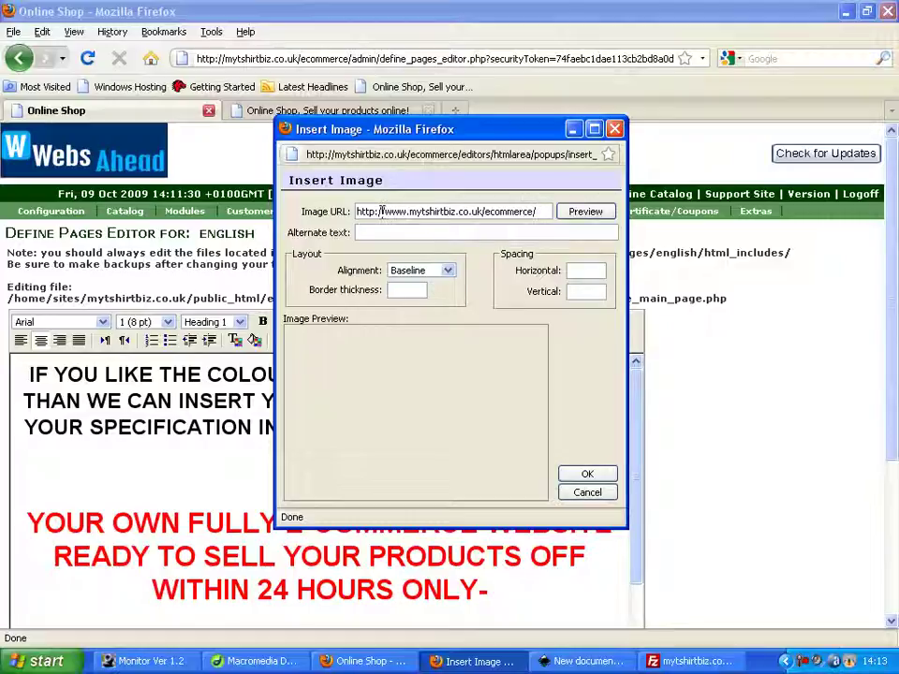
pyautogui.write('images/')
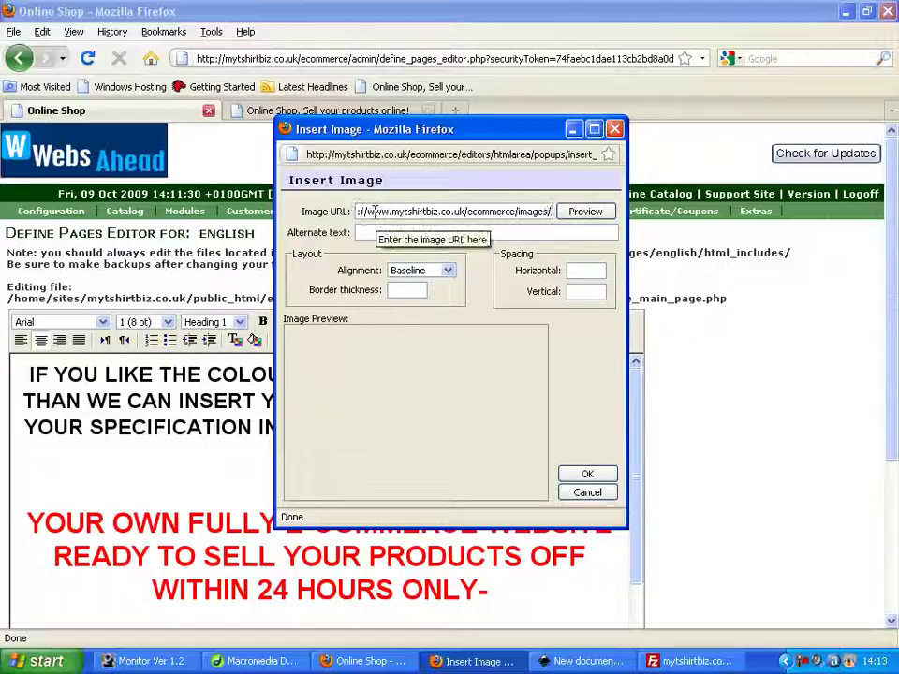
pyautogui.write('me')
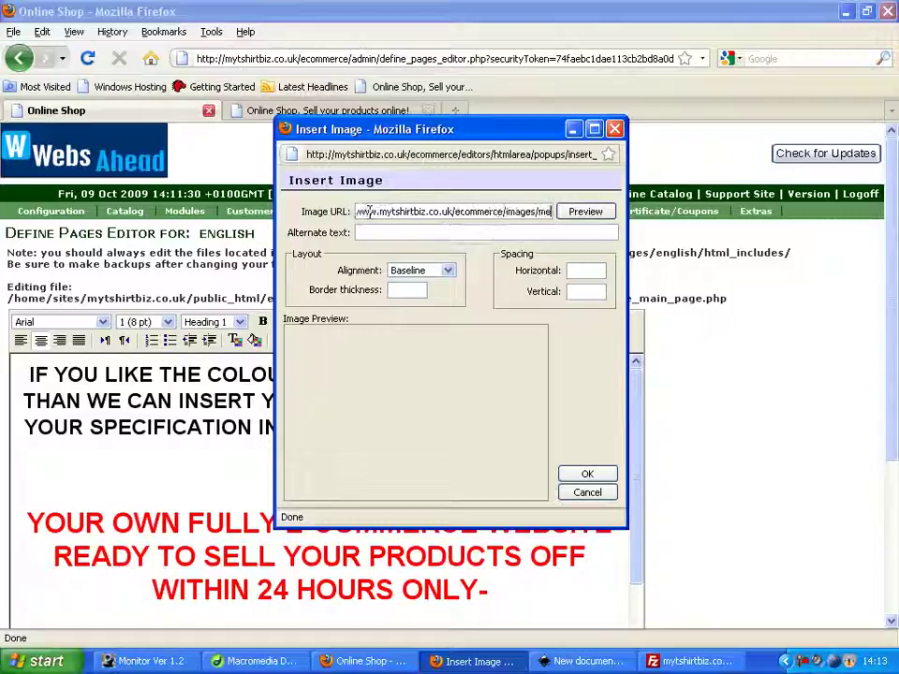
pyautogui.write('rcury2.png')
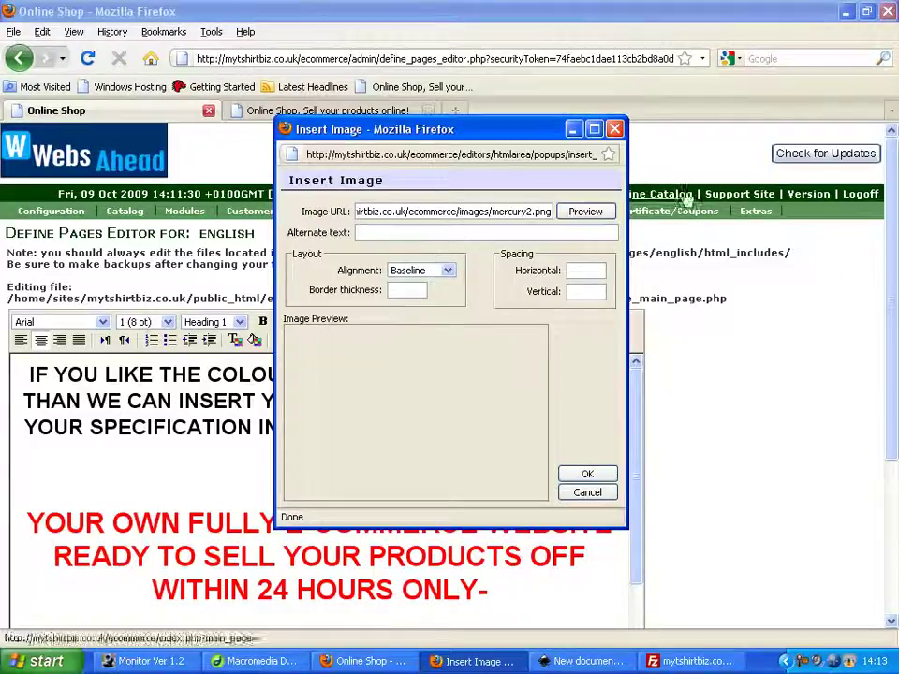
pyautogui.click(585, 211)
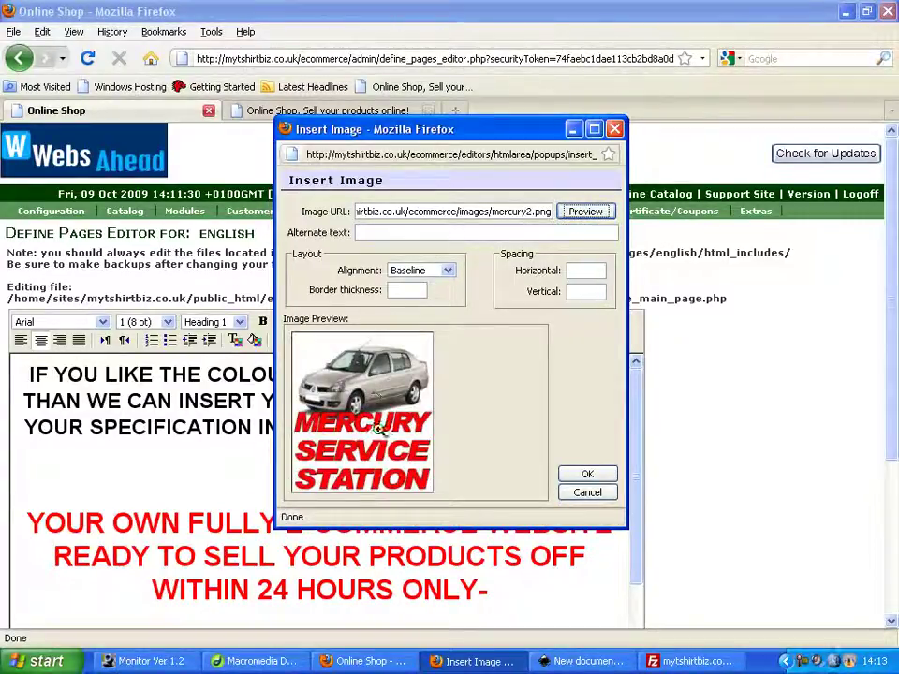
pyautogui.moveTo(445, 212); pyautogui.dragTo(333, 208)
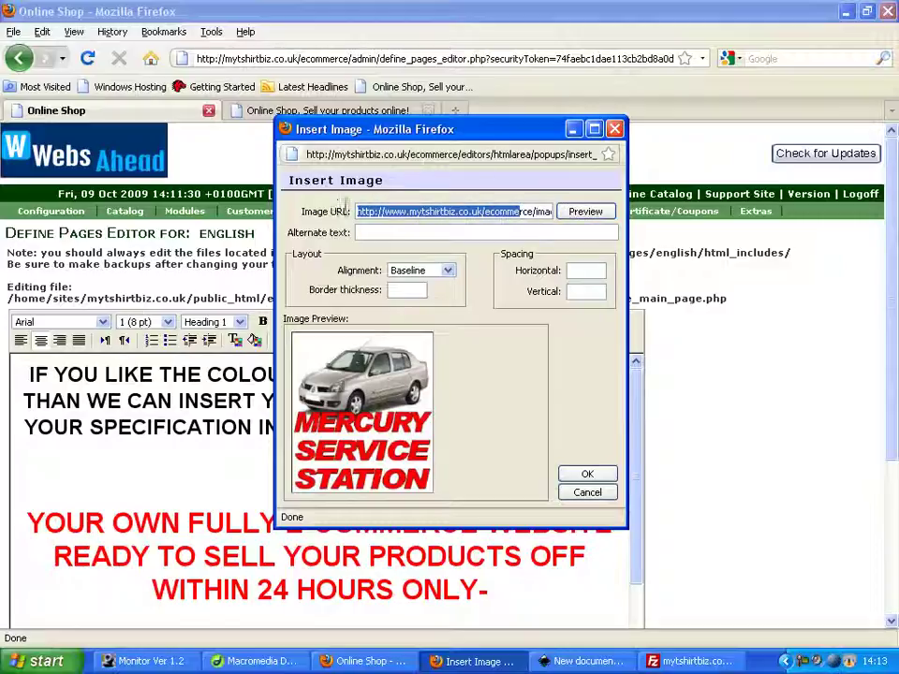
pyautogui.moveTo(405, 212); pyautogui.dragTo(555, 212)
pyautogui.click(538, 212)
pyautogui.moveTo(437, 219); pyautogui.dragTo(356, 212)
pyautogui.click(364, 213)
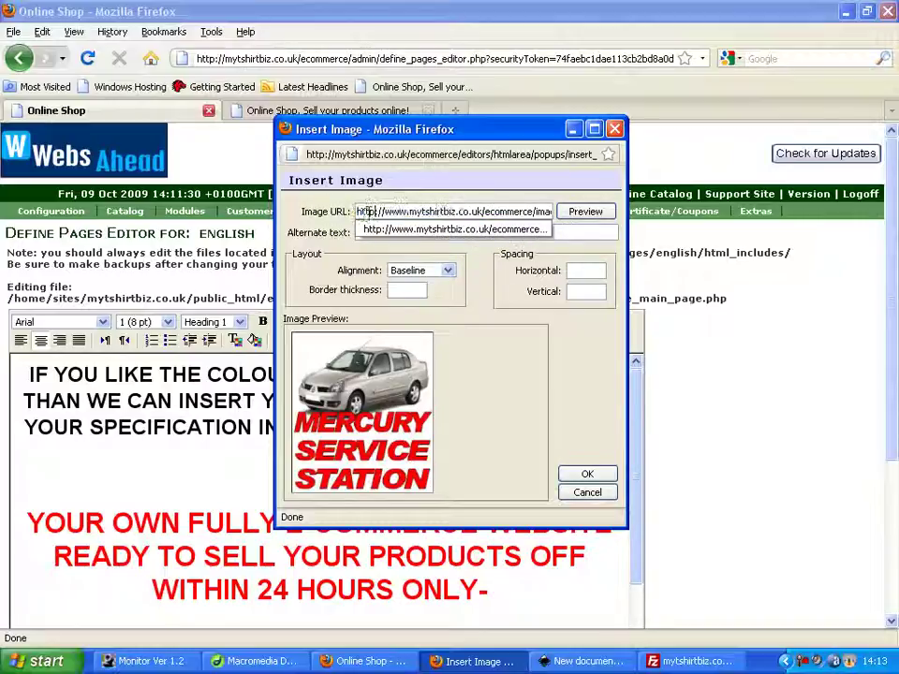
pyautogui.press('Down')
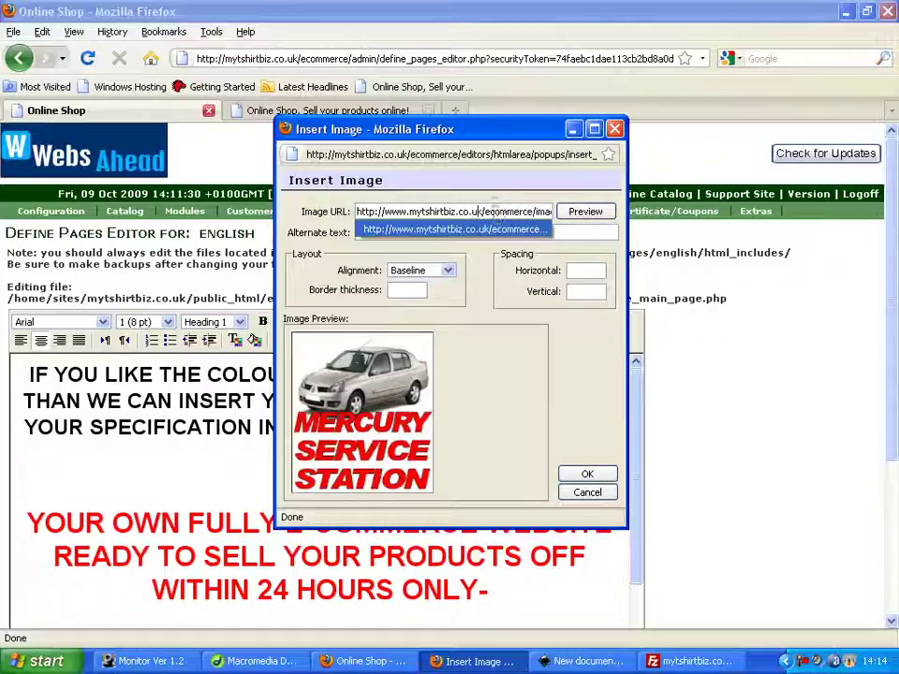
pyautogui.moveTo(481, 211); pyautogui.dragTo(399, 210)
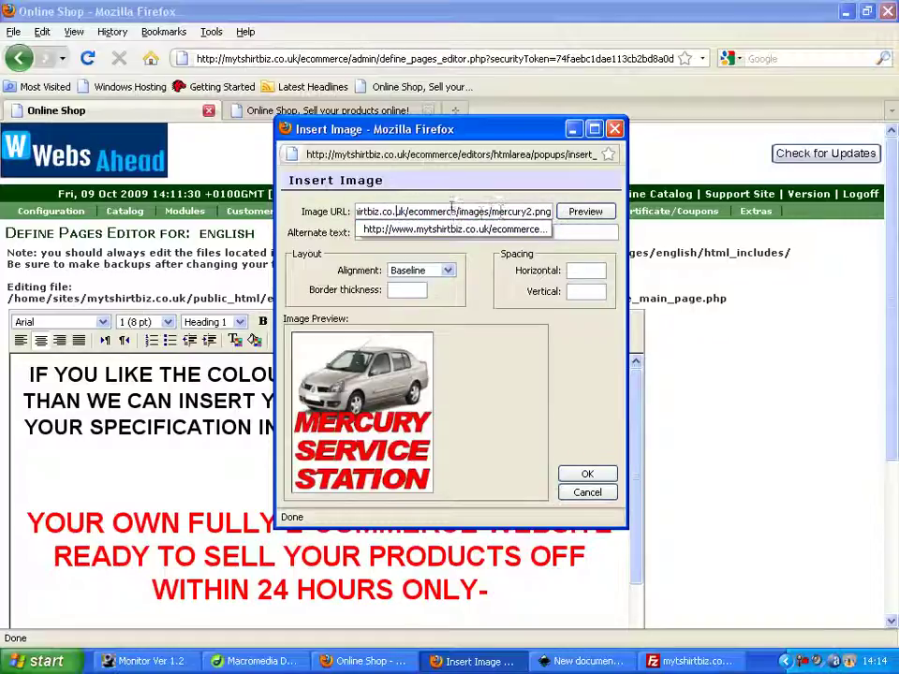
pyautogui.moveTo(551, 212); pyautogui.dragTo(410, 214)
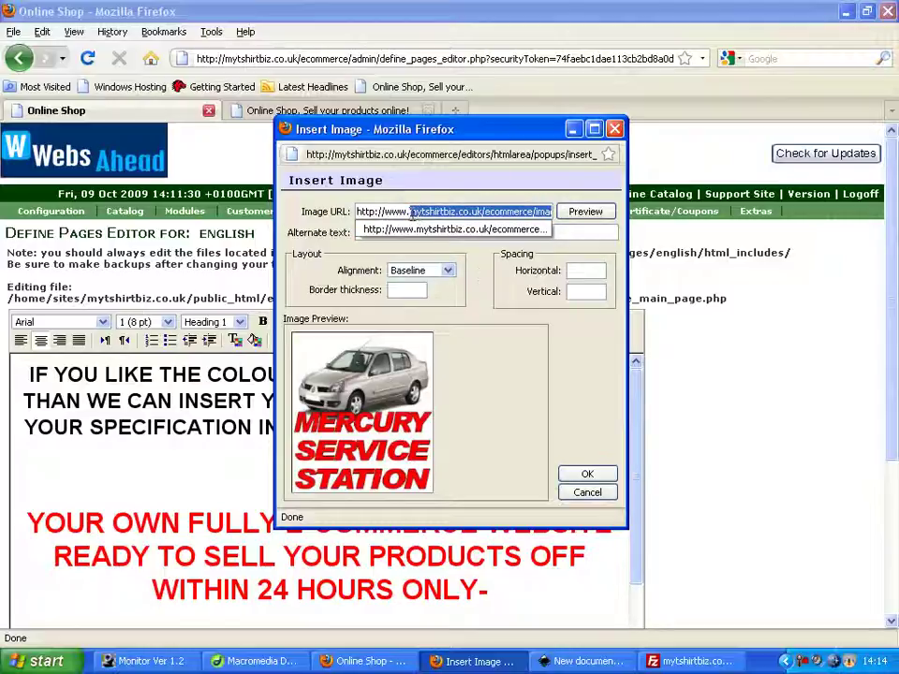
pyautogui.write('your')
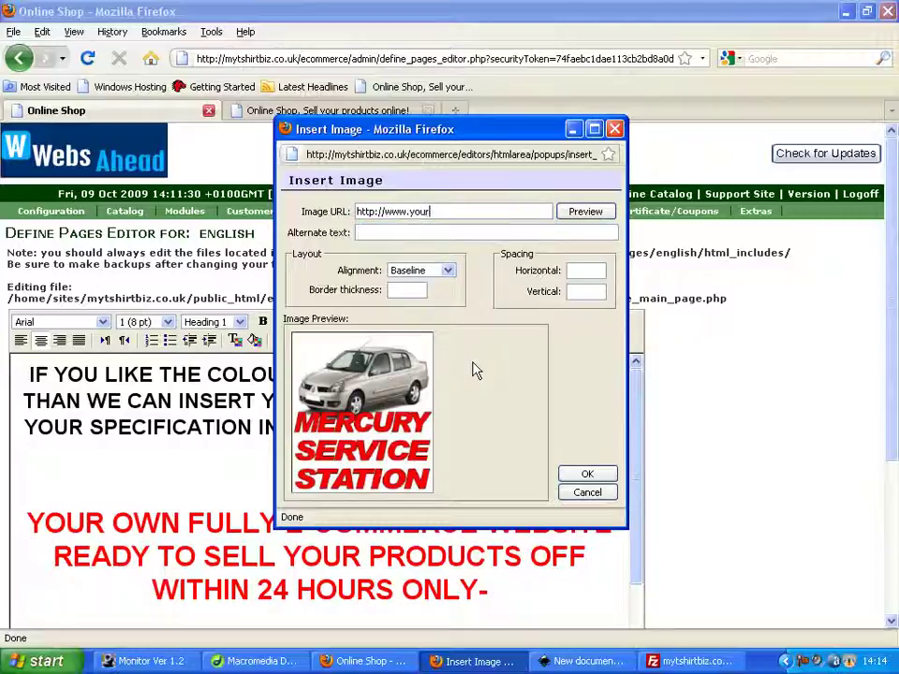
pyautogui.write('businessdomain.')
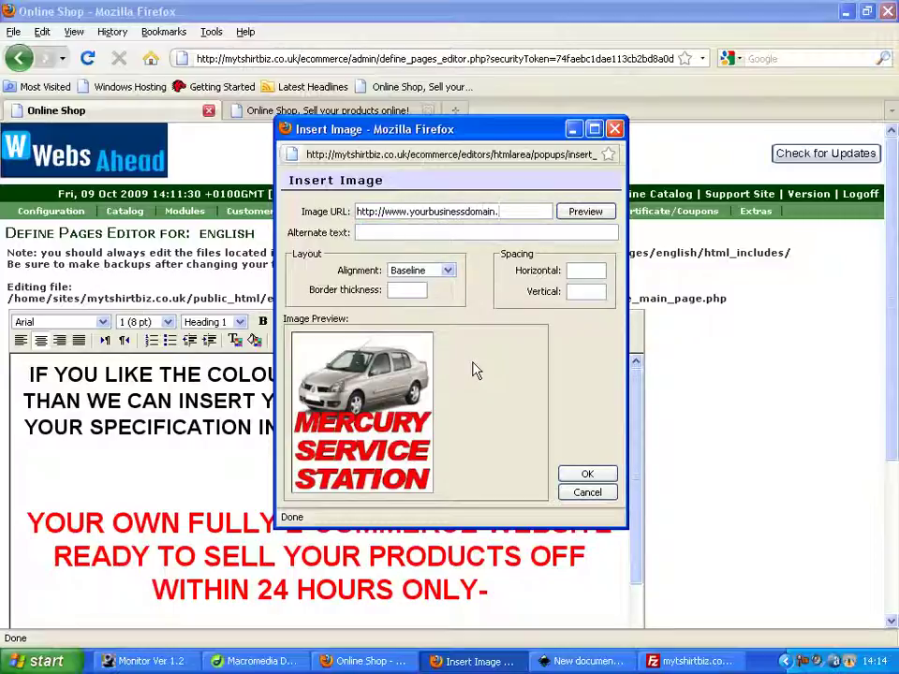
pyautogui.write('cu.uk/')
pyautogui.write('images')
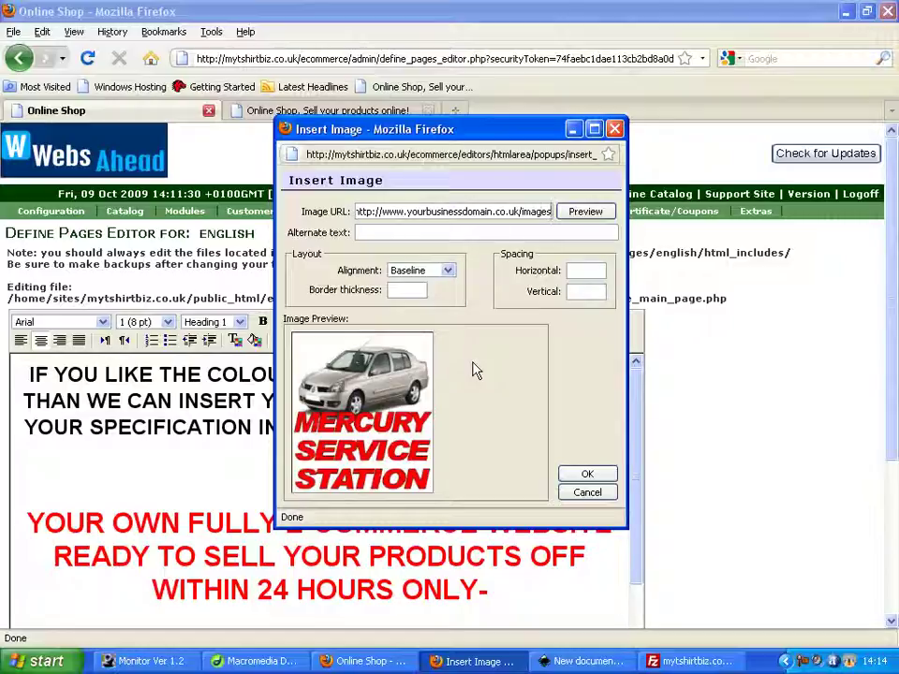
pyautogui.write('/mercury')
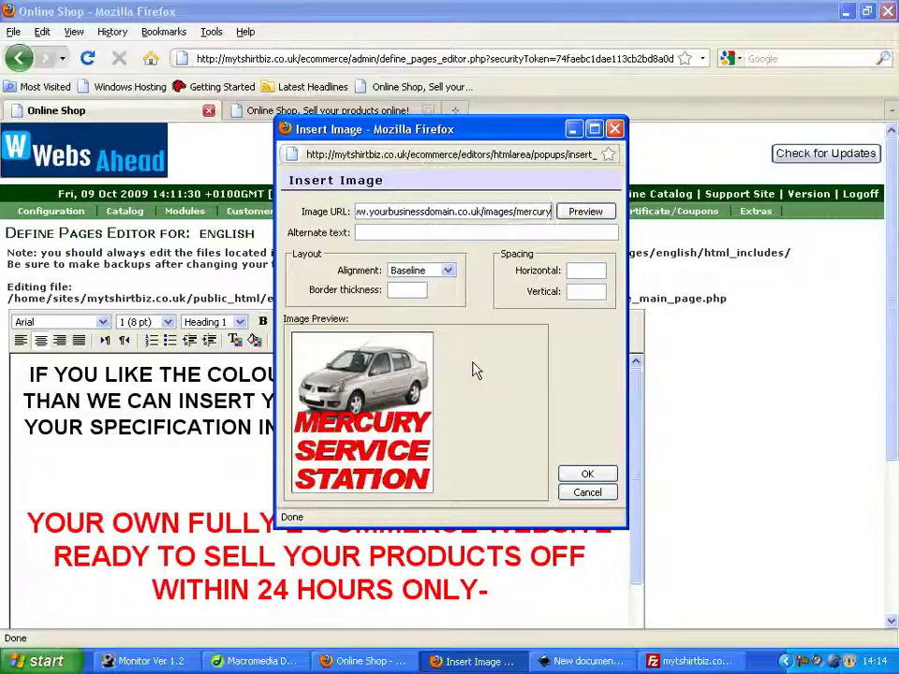
pyautogui.write('2.')
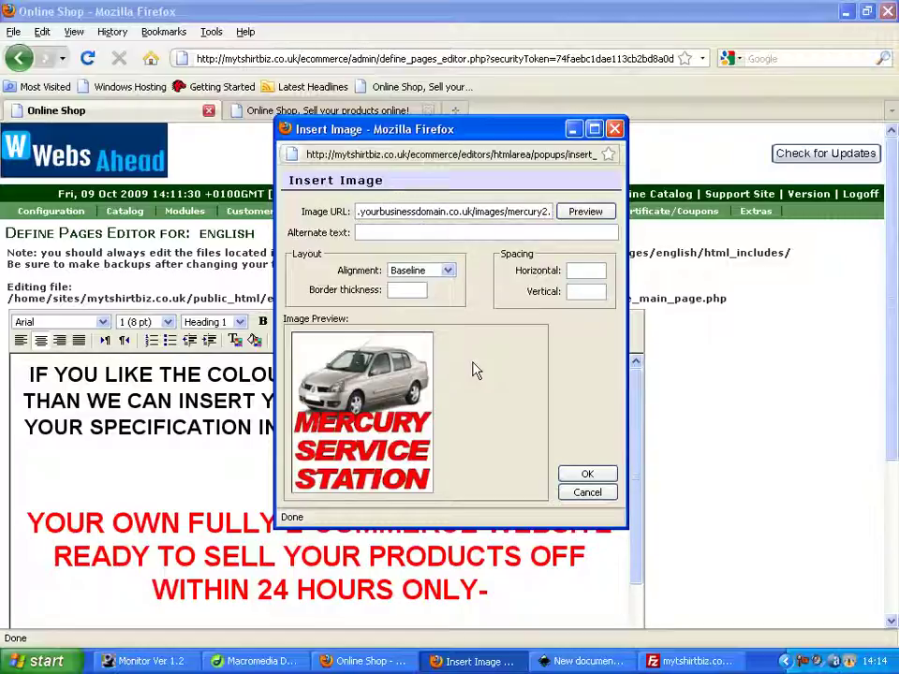
pyautogui.write('png')
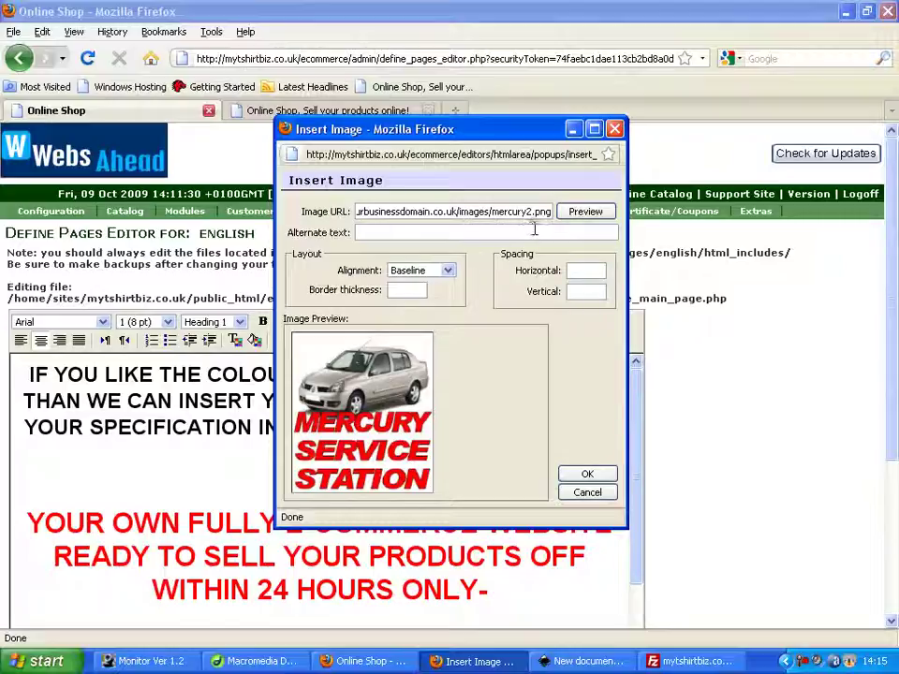
pyautogui.click(587, 213)
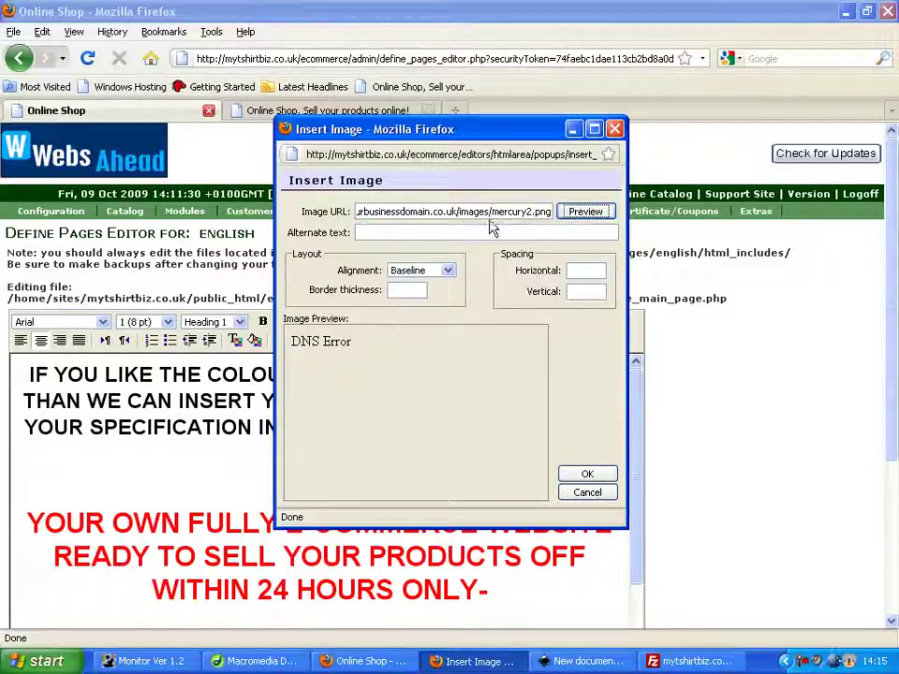
pyautogui.moveTo(481, 212); pyautogui.dragTo(409, 211)
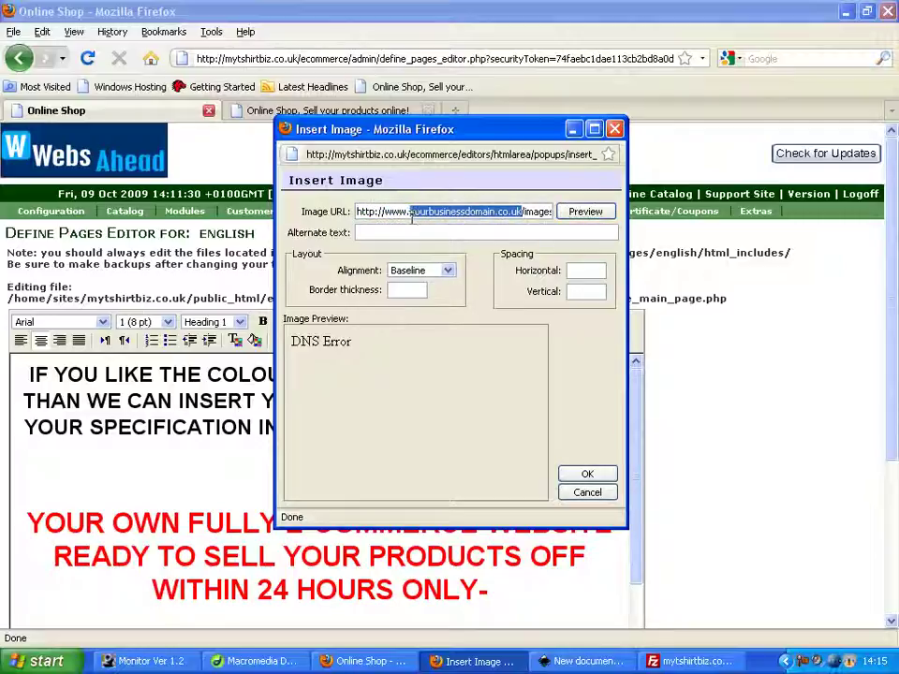
pyautogui.write('mytshirt/images/mercury2.png')
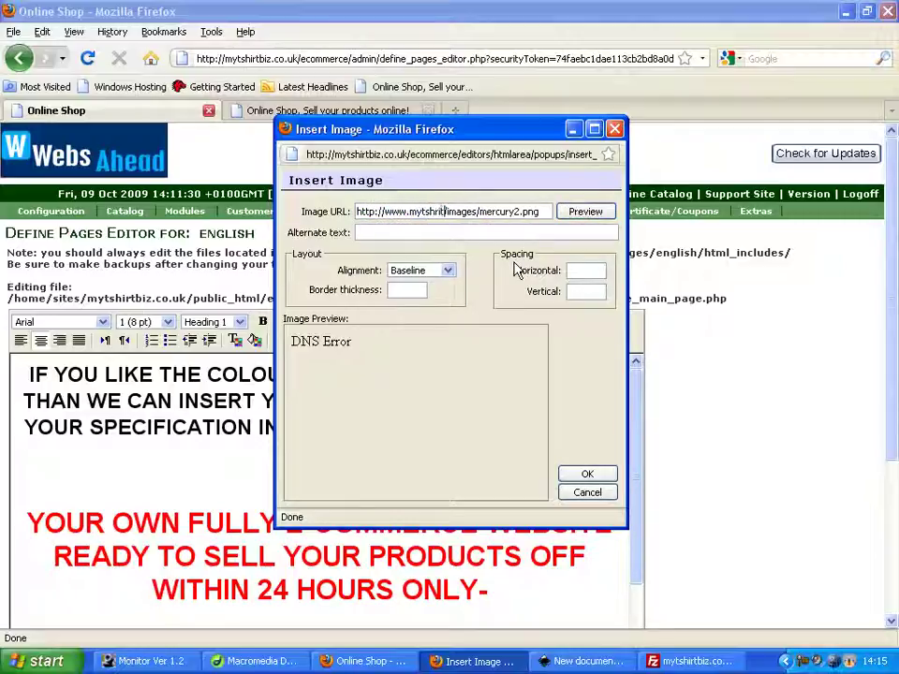
pyautogui.press('BackSpace')
pyautogui.press('BackSpace')
pyautogui.press('BackSpace')
pyautogui.write('irtbi')
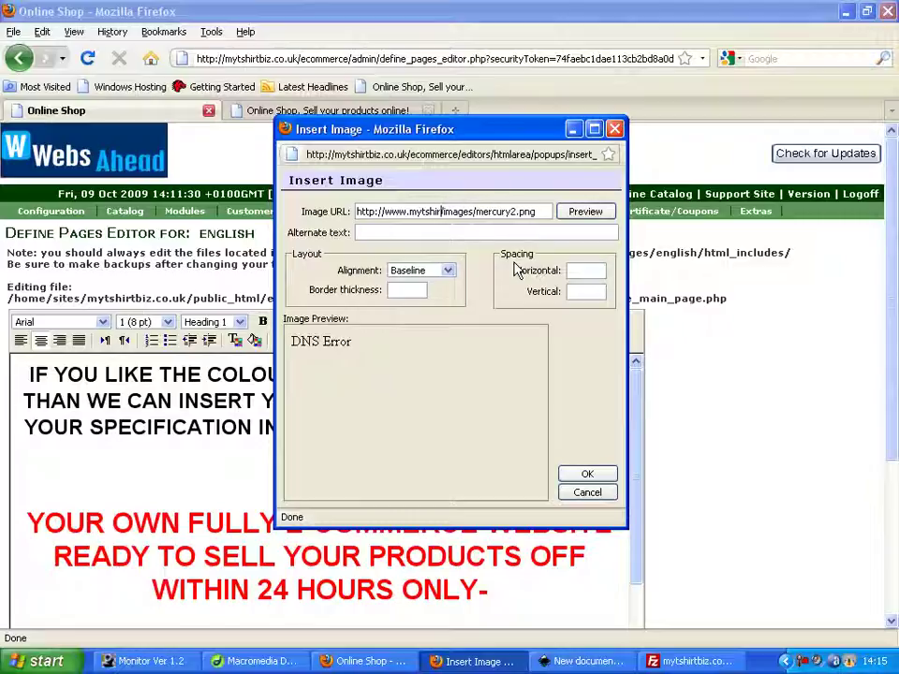
pyautogui.write('z')
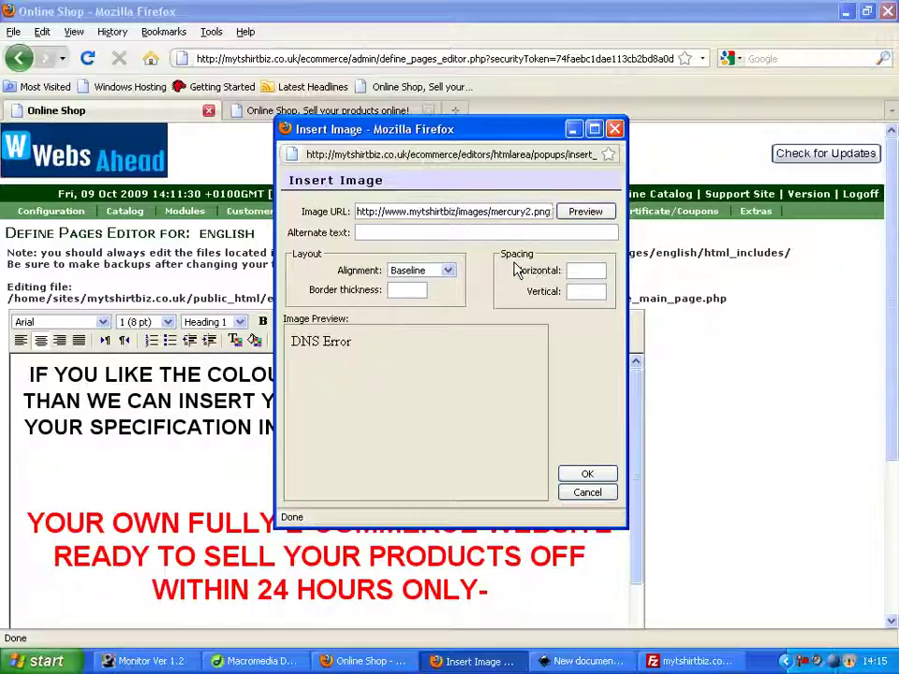
pyautogui.write('.co.uk/')
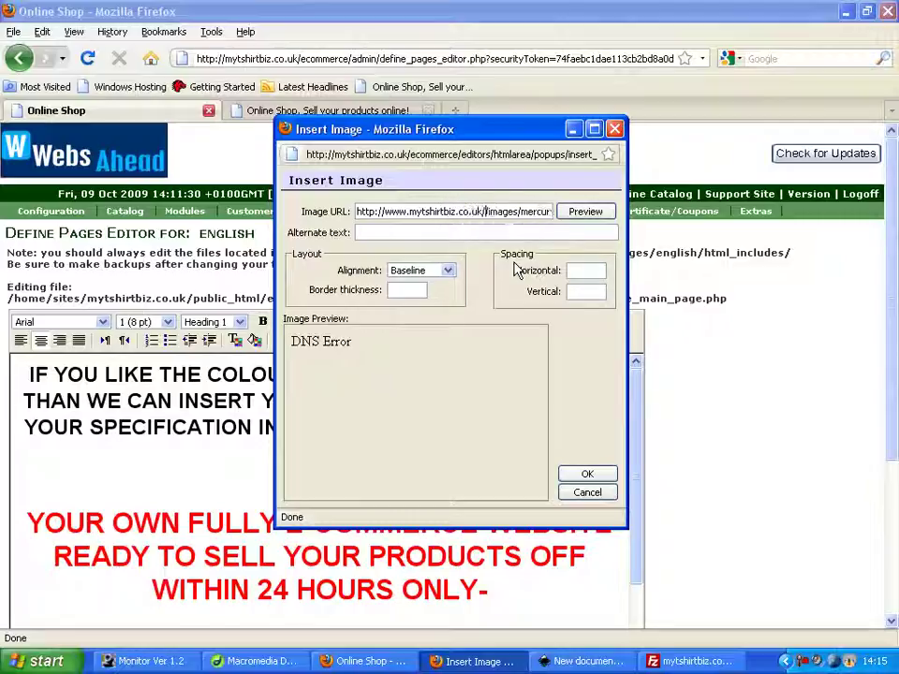
pyautogui.write('ecommerce/ima')
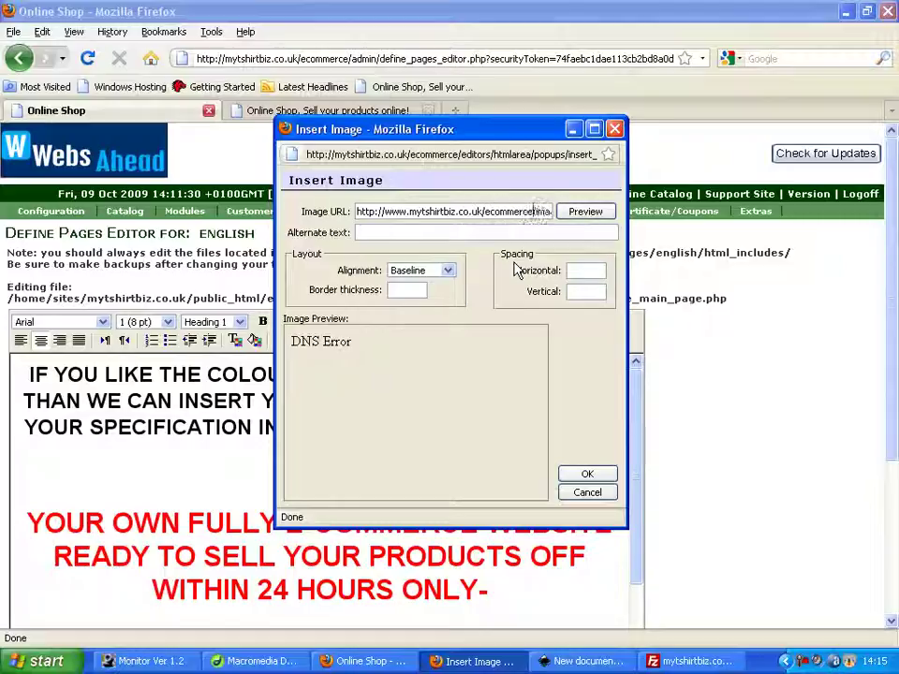
pyautogui.moveTo(500, 215); pyautogui.dragTo(575, 217)
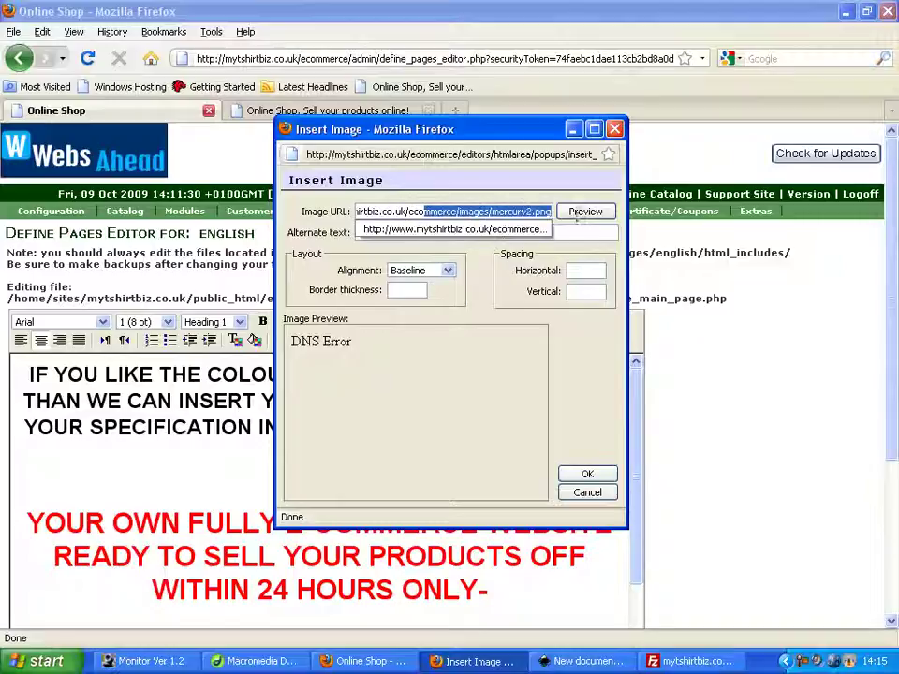
pyautogui.click(533, 214)
pyautogui.click(585, 211)
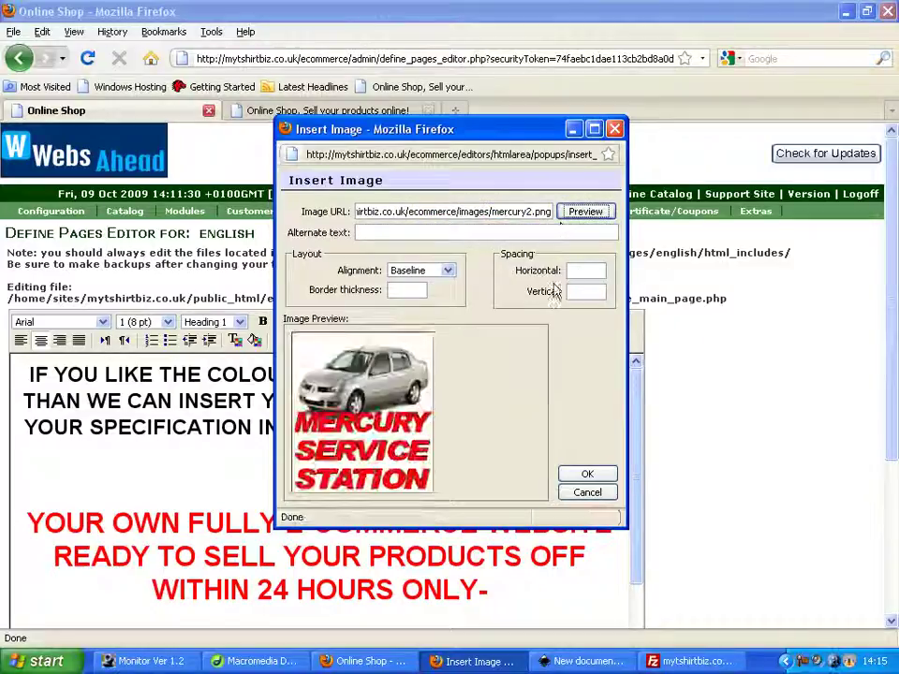
# - Insert the previewed logo above the red heading and save define_main_page.php
pyautogui.click(588, 475)
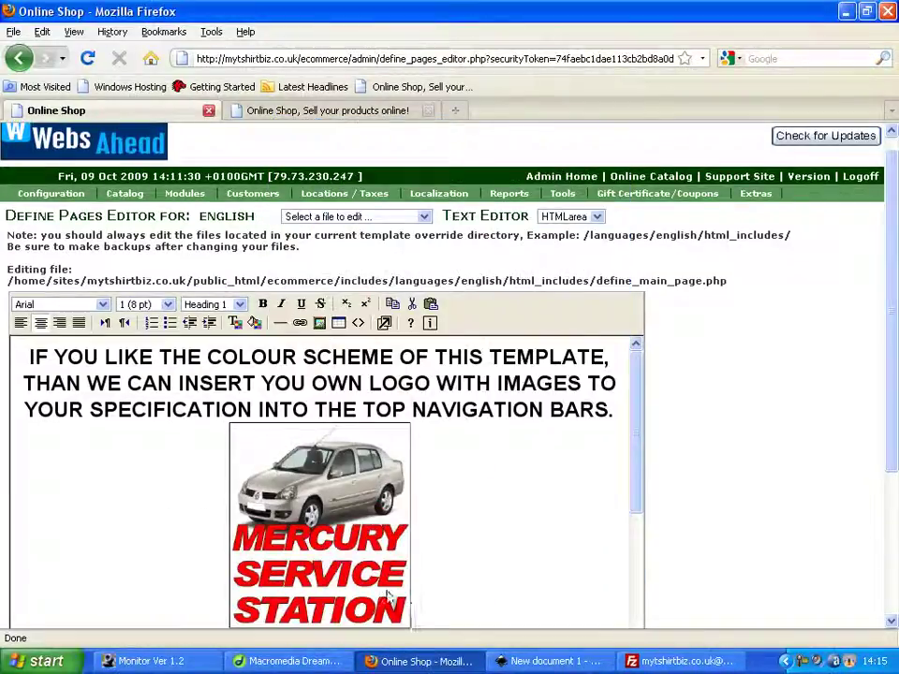
pyautogui.scroll(-2, 428, 426)
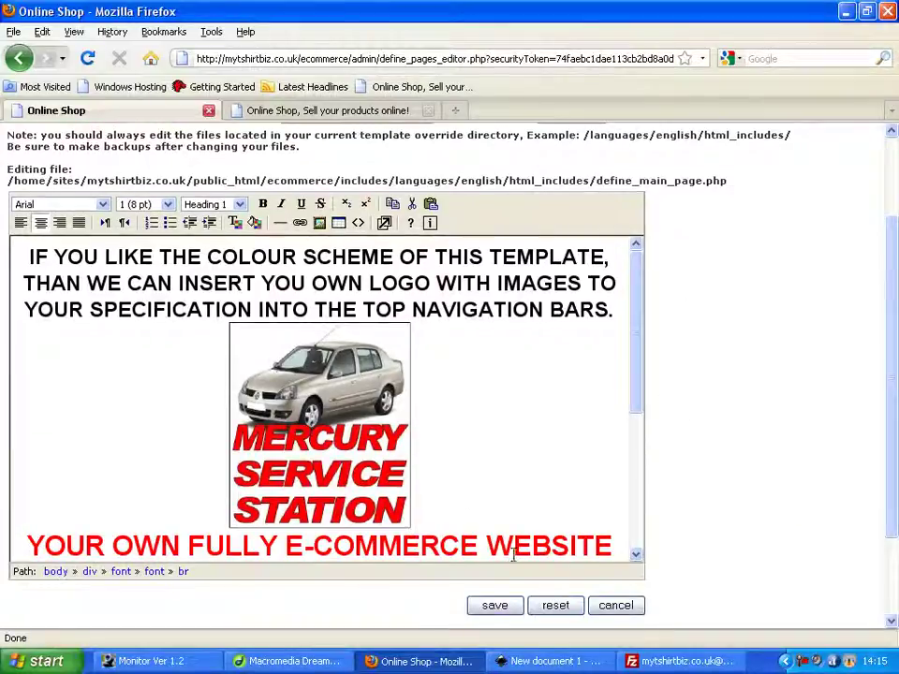
pyautogui.click(507, 608)
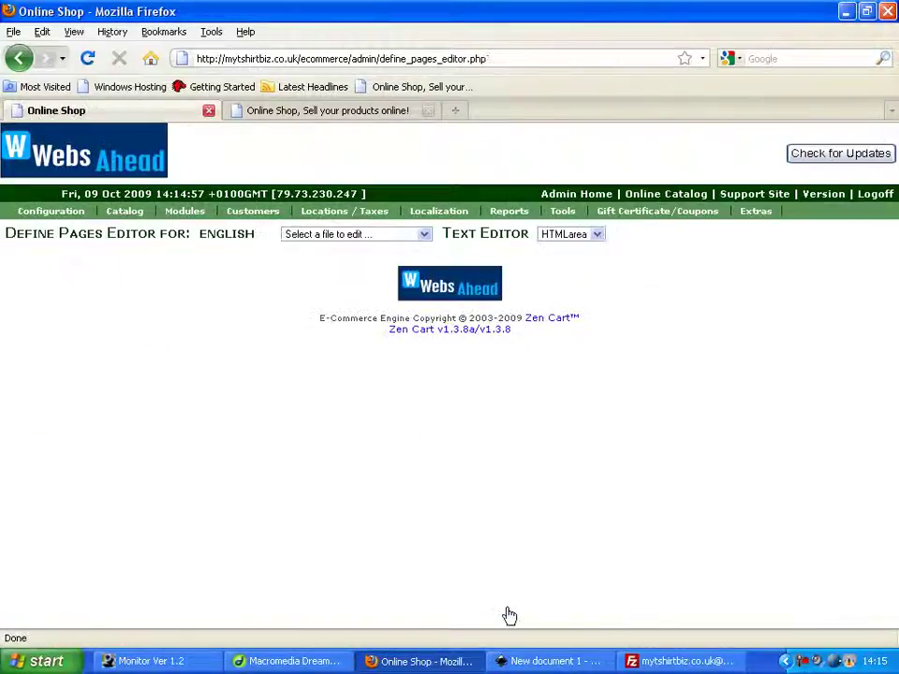
# - Reload the storefront main page and examine how the logo sits between the black and red headings
pyautogui.click(409, 118)
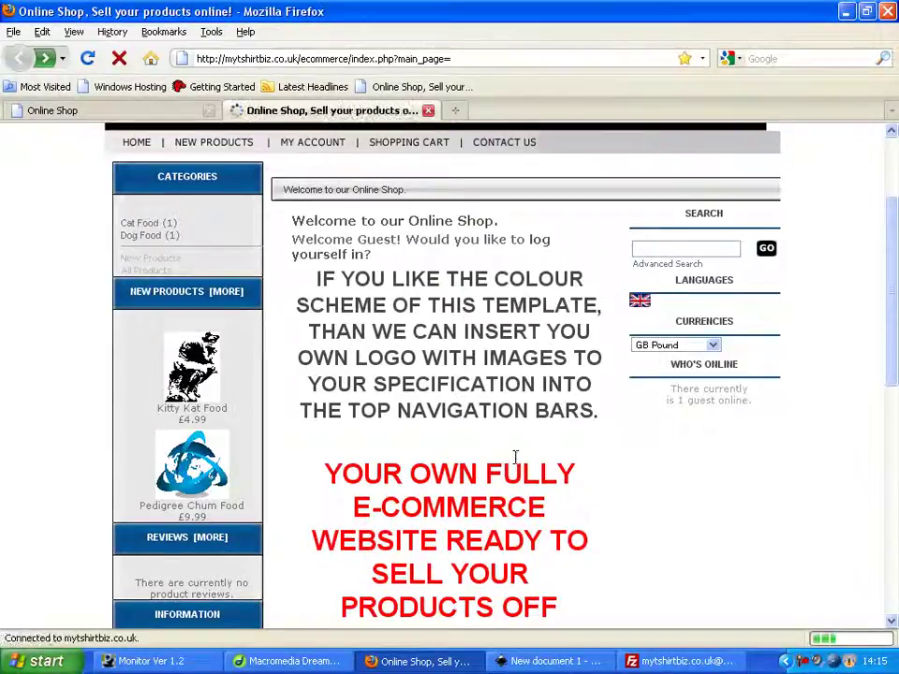
pyautogui.scroll(-4, 549, 476)
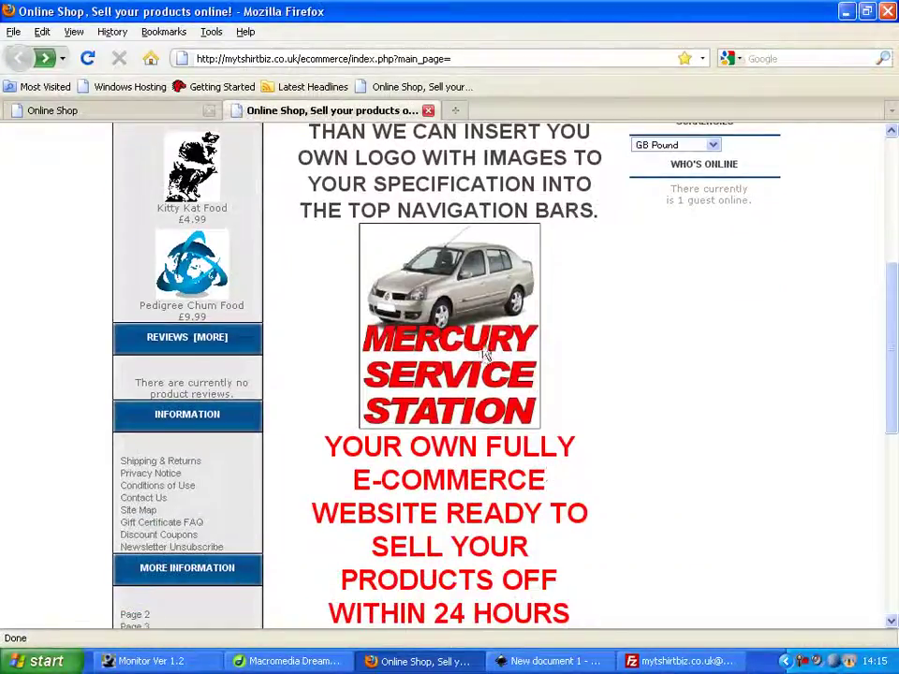
pyautogui.scroll(-1, 610, 395)
pyautogui.scroll(6, 611, 395)
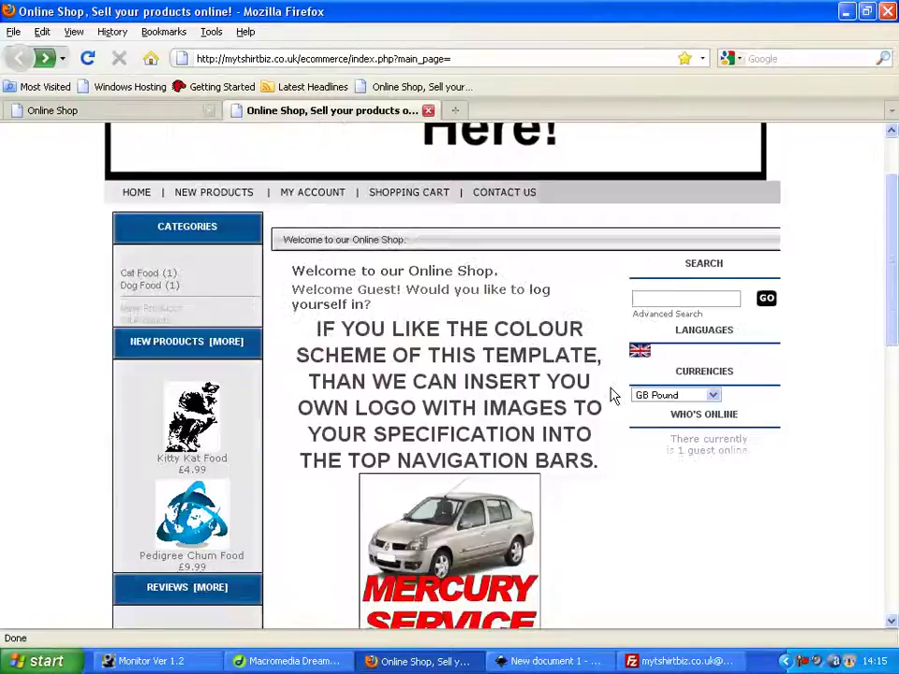
pyautogui.scroll(-2, 611, 392)
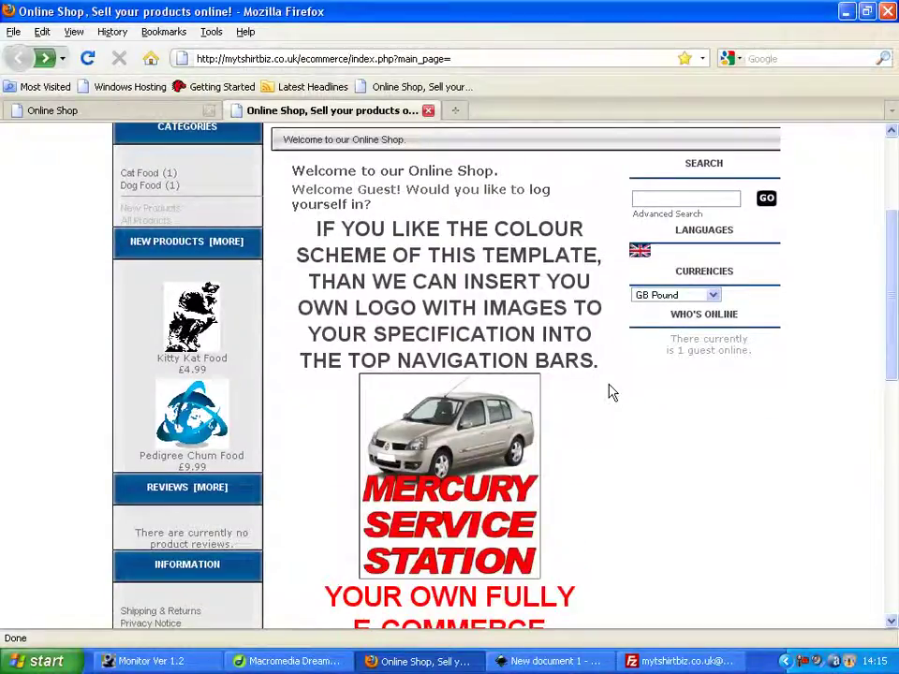